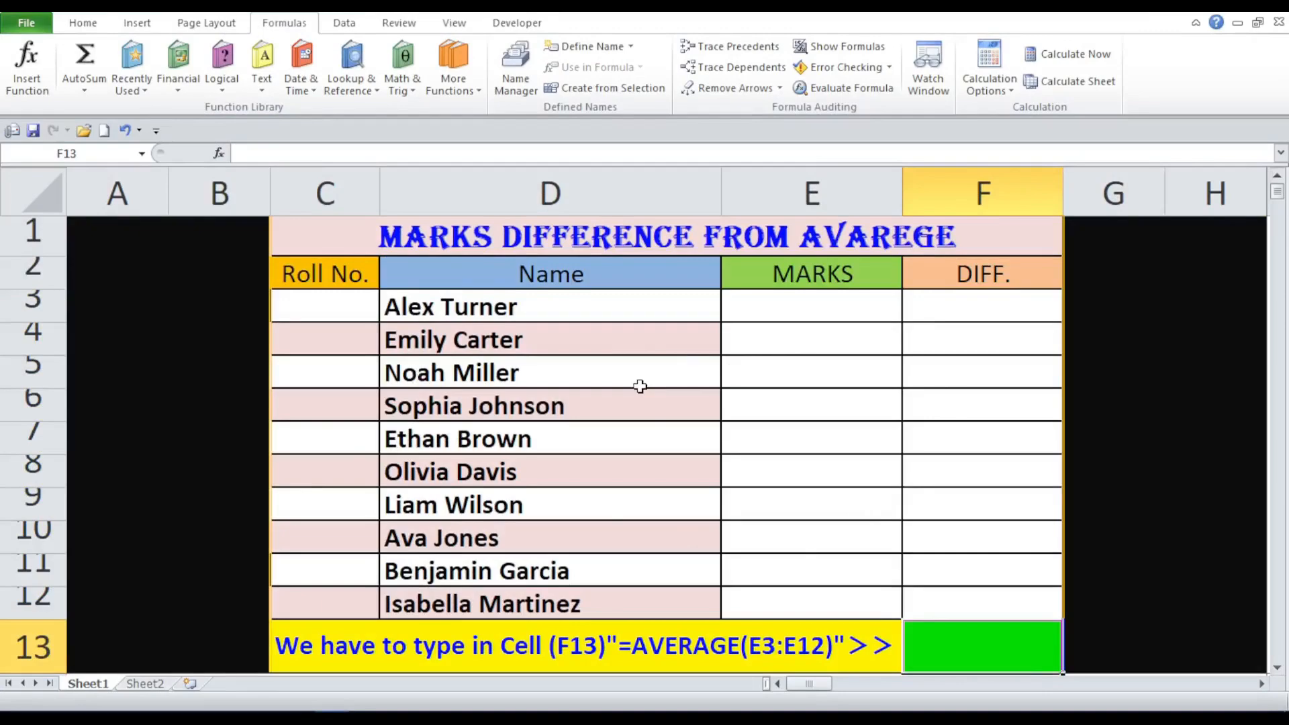
pyautogui.click(514, 242)
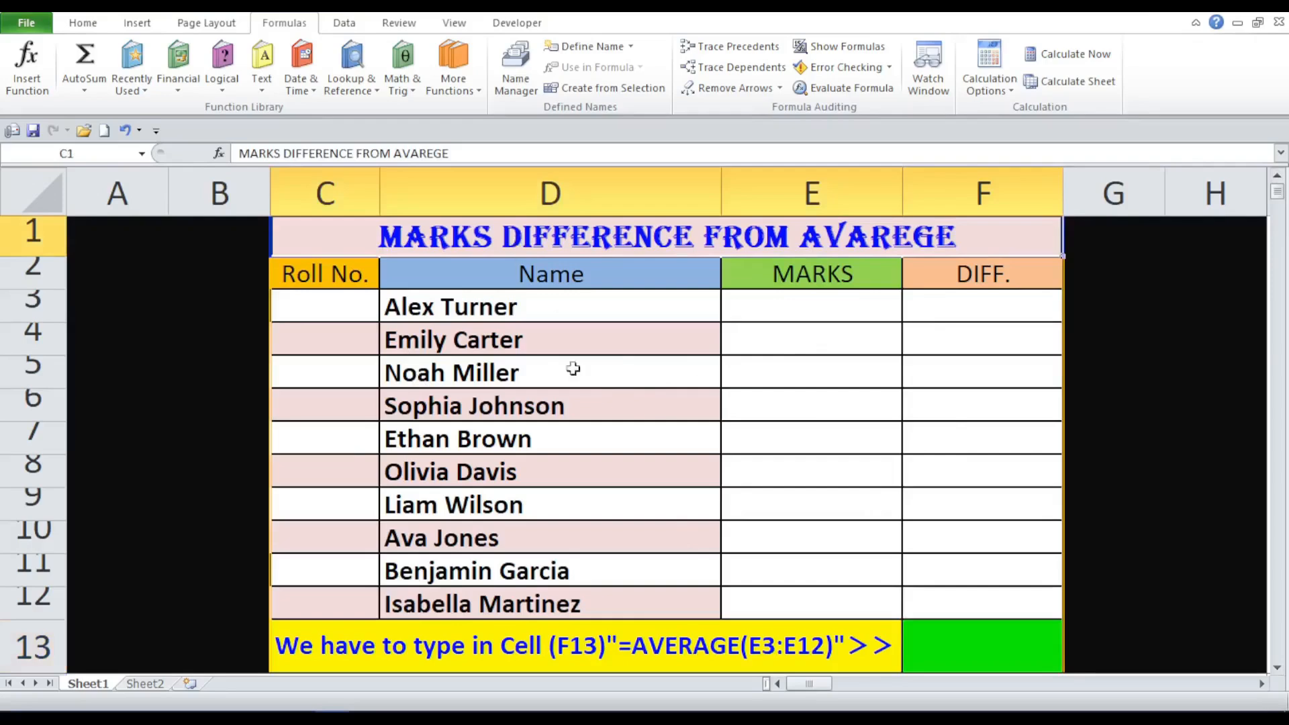
pyautogui.click(597, 415)
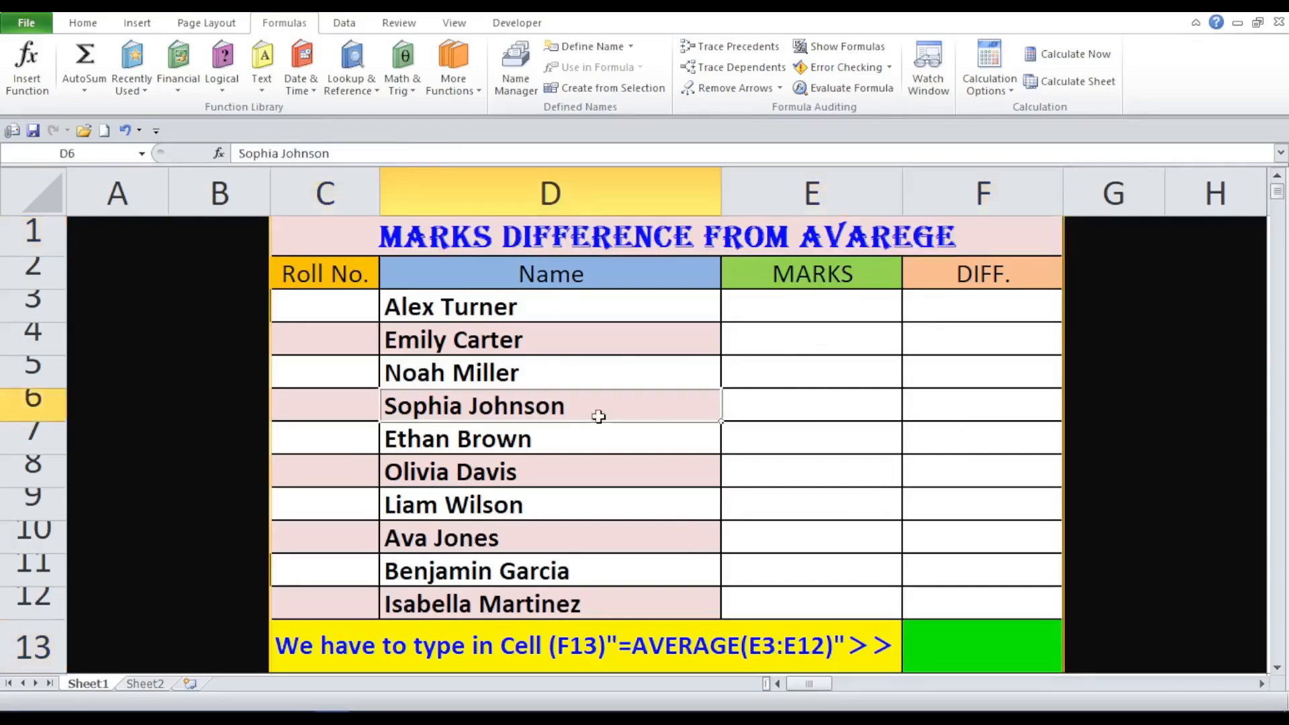
pyautogui.click(341, 276)
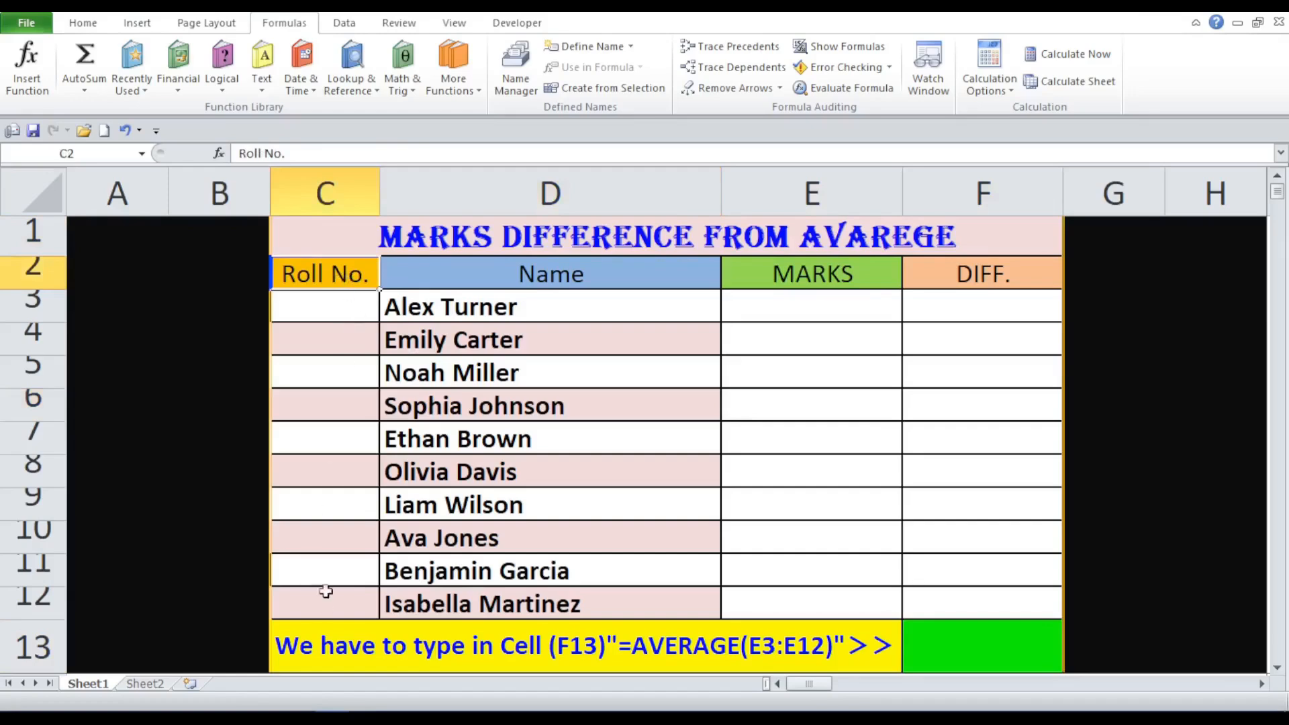
pyautogui.click(555, 266)
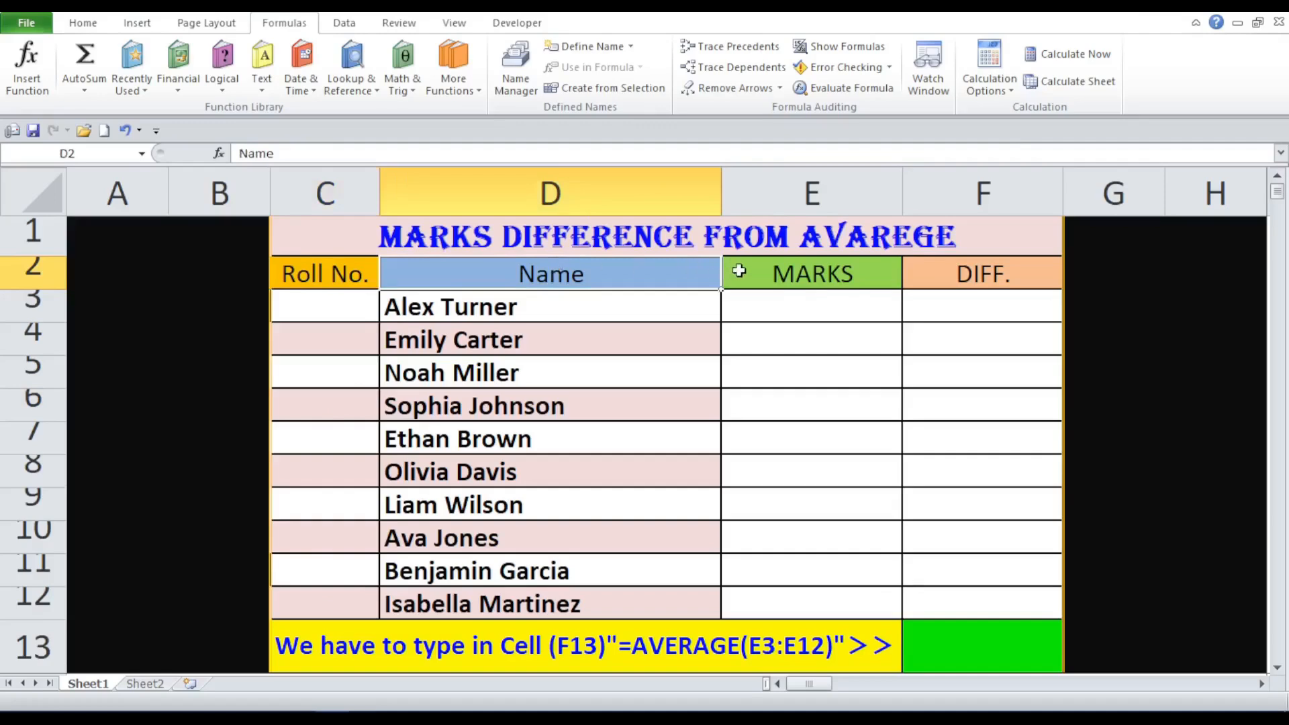
pyautogui.click(775, 272)
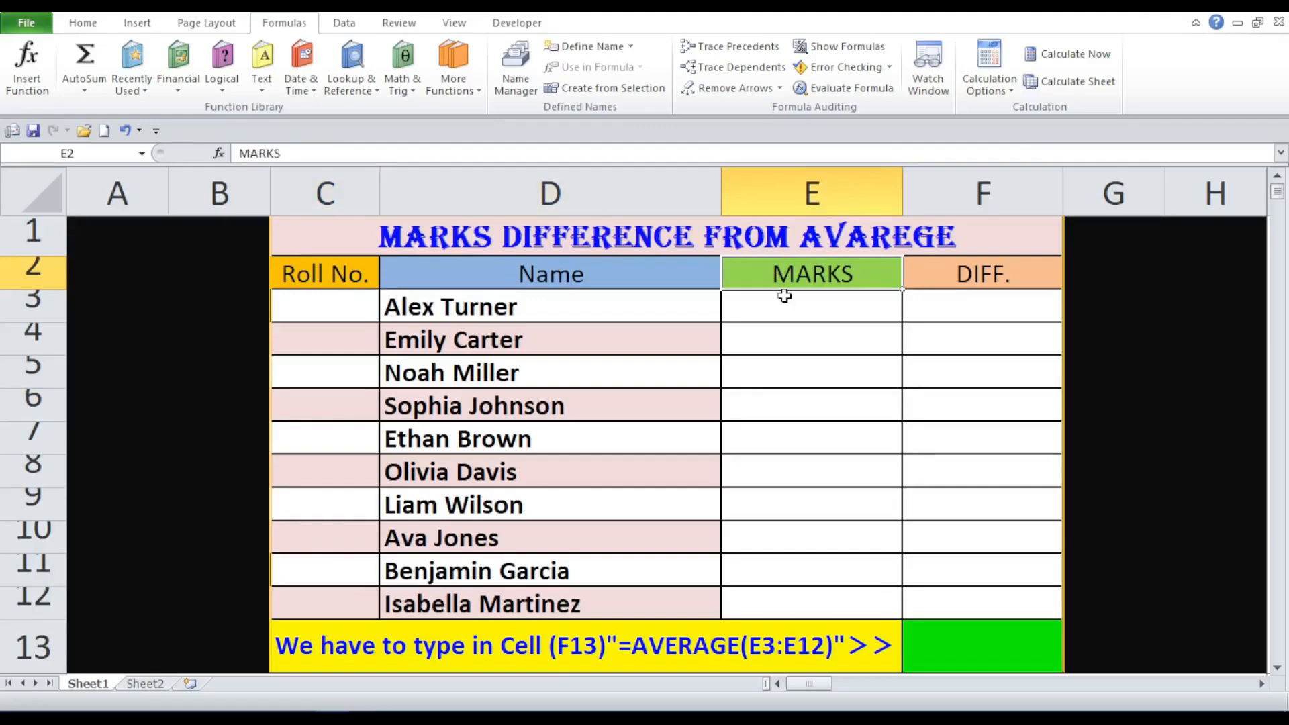
pyautogui.moveTo(781, 303); pyautogui.dragTo(803, 604)
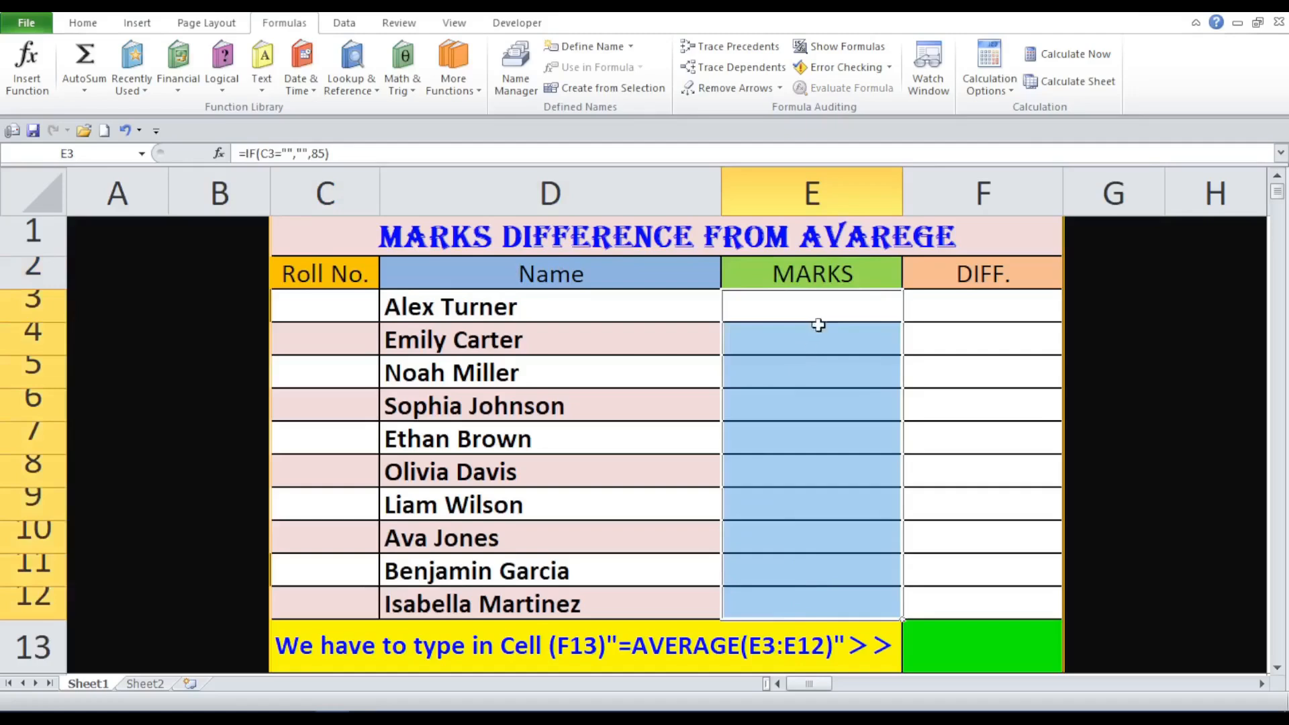
pyautogui.click(855, 512)
pyautogui.click(962, 646)
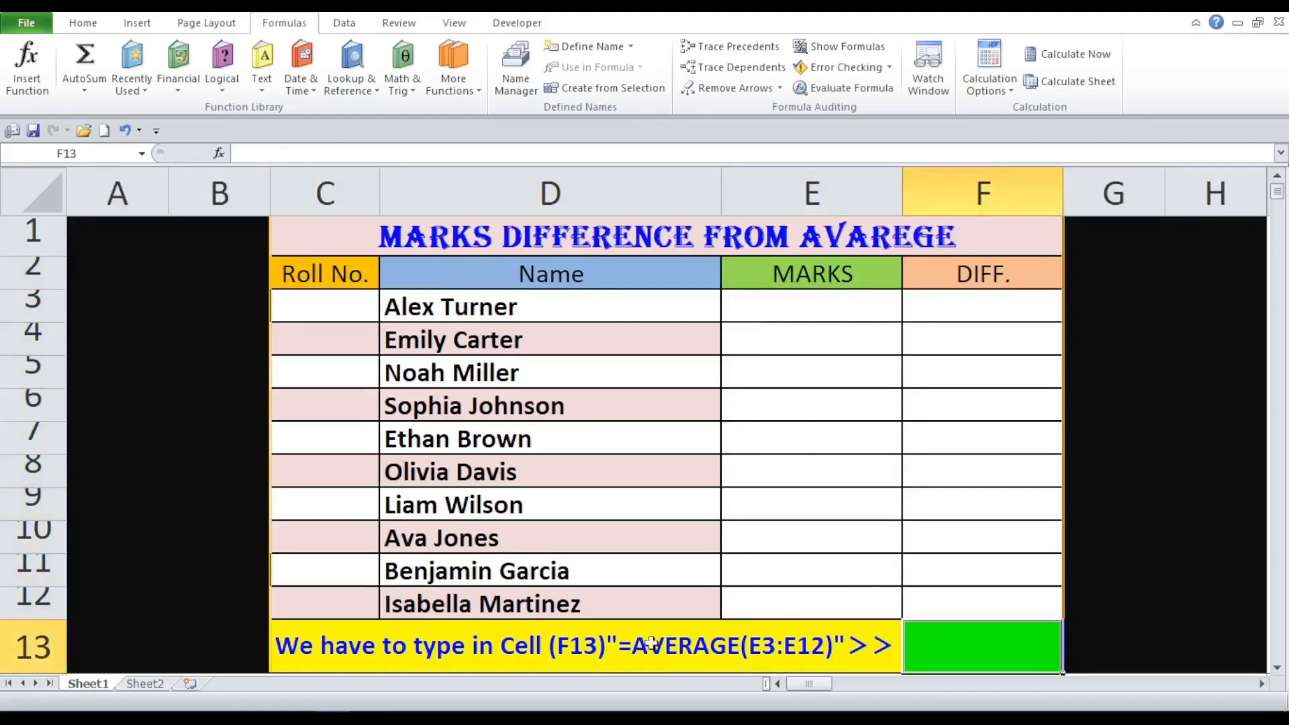
pyautogui.moveTo(830, 306); pyautogui.dragTo(835, 595)
pyautogui.click(832, 654)
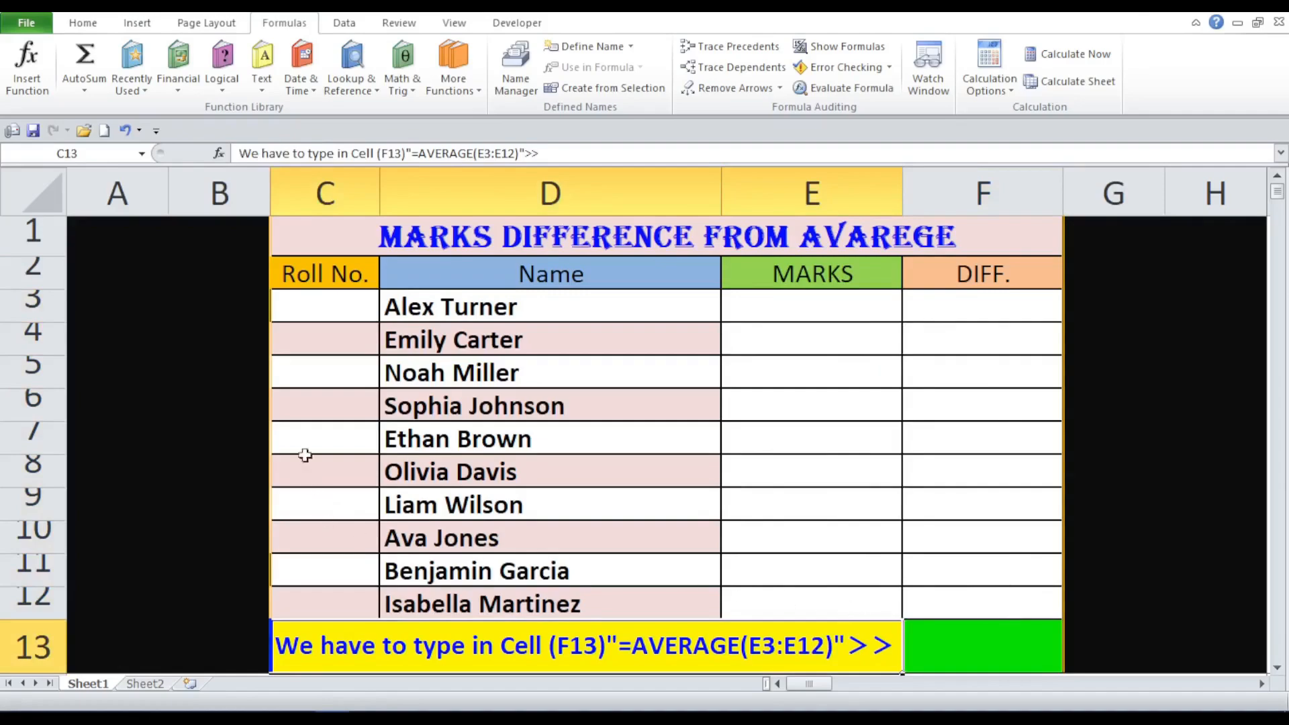
pyautogui.click(313, 314)
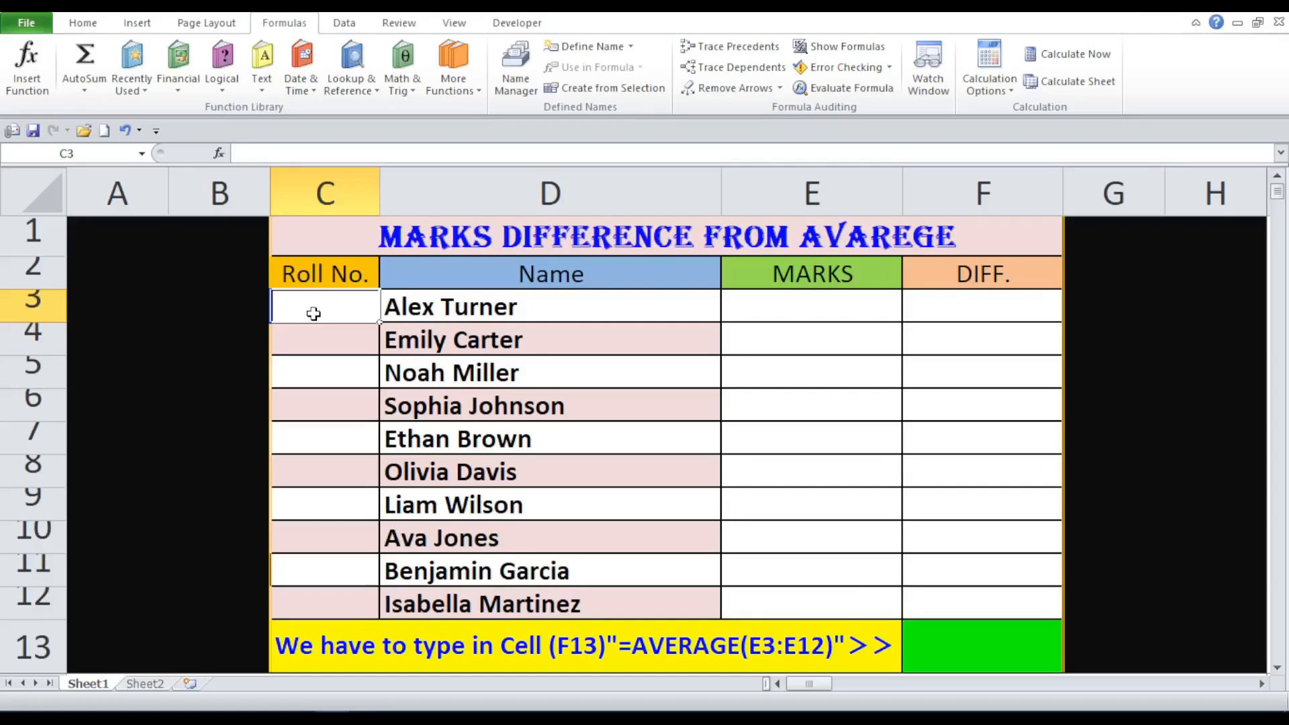
# - Enter roll numbers 1 to 5 down column C
pyautogui.write('1')
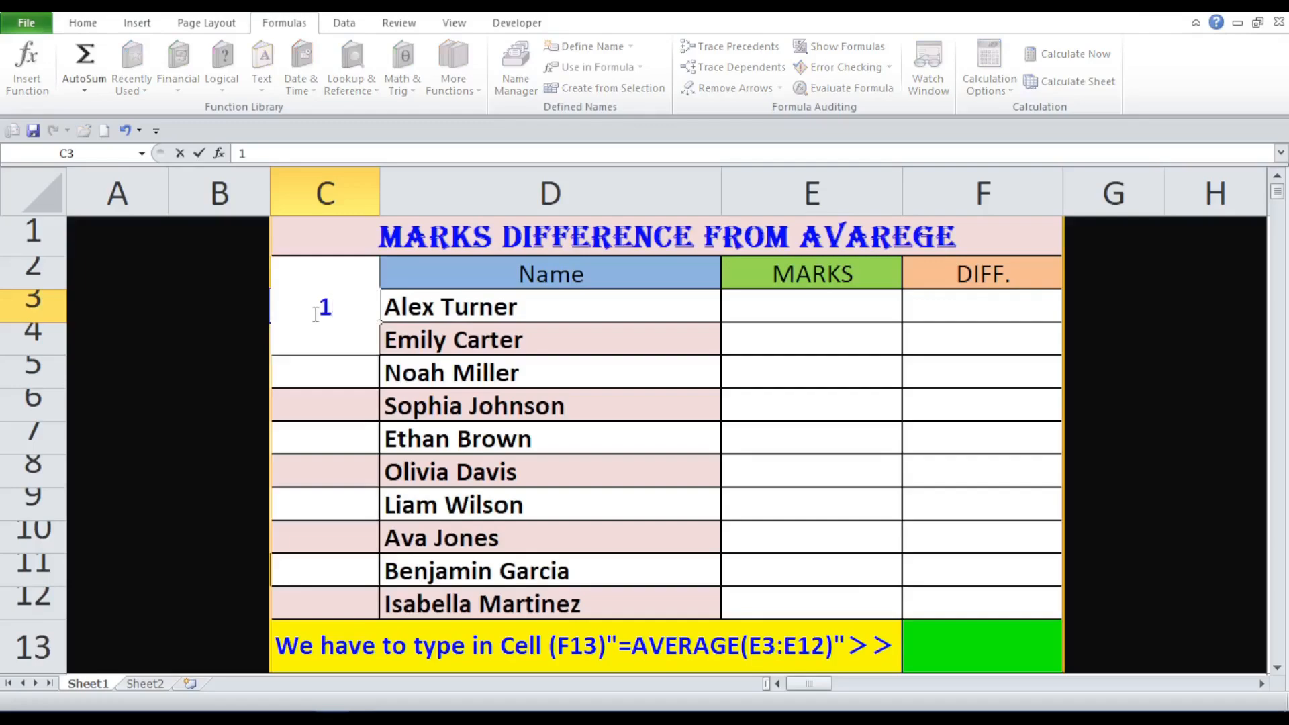
pyautogui.press('Return')
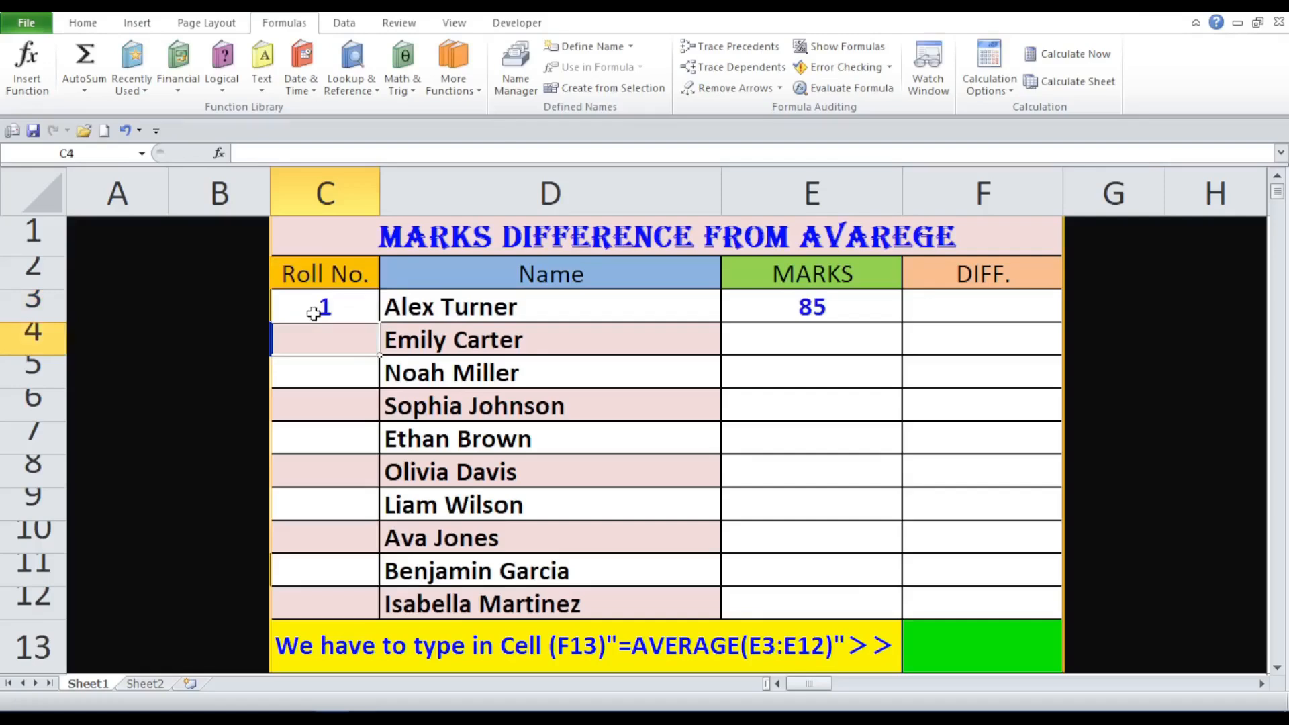
pyautogui.write('2')
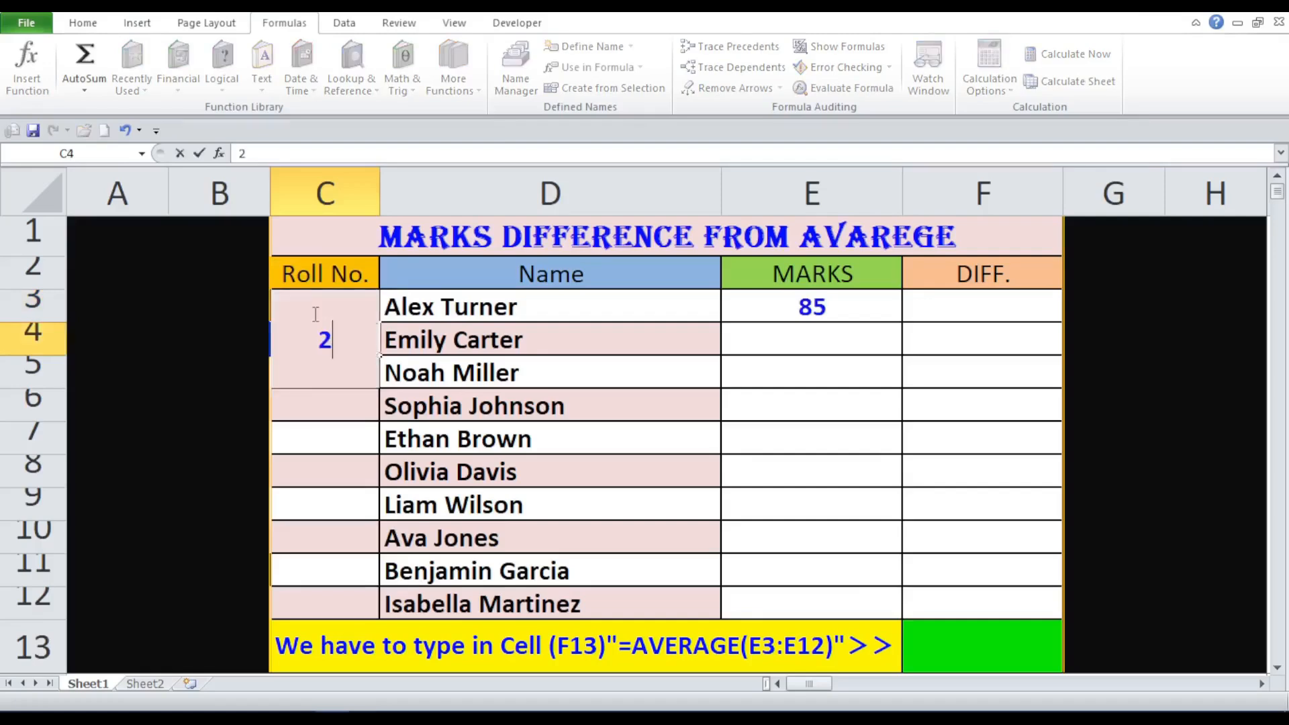
pyautogui.press('Return')
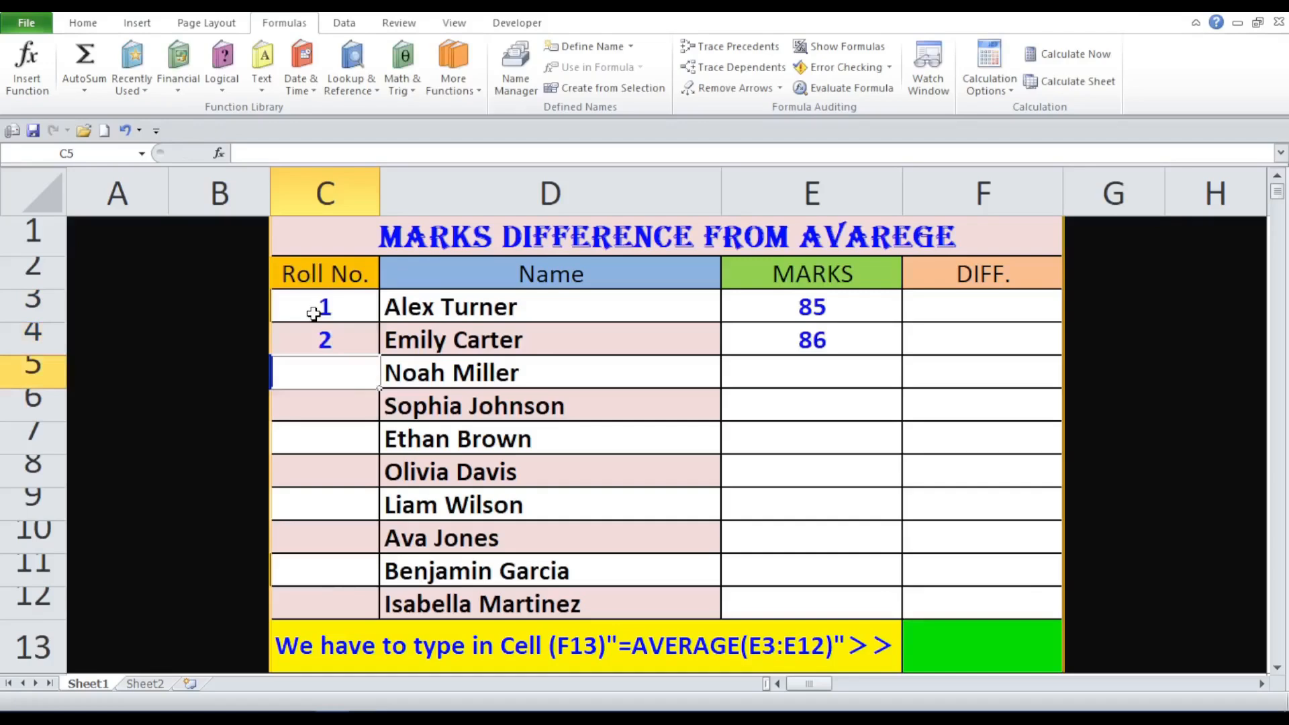
pyautogui.write('3')
pyautogui.press('Return')
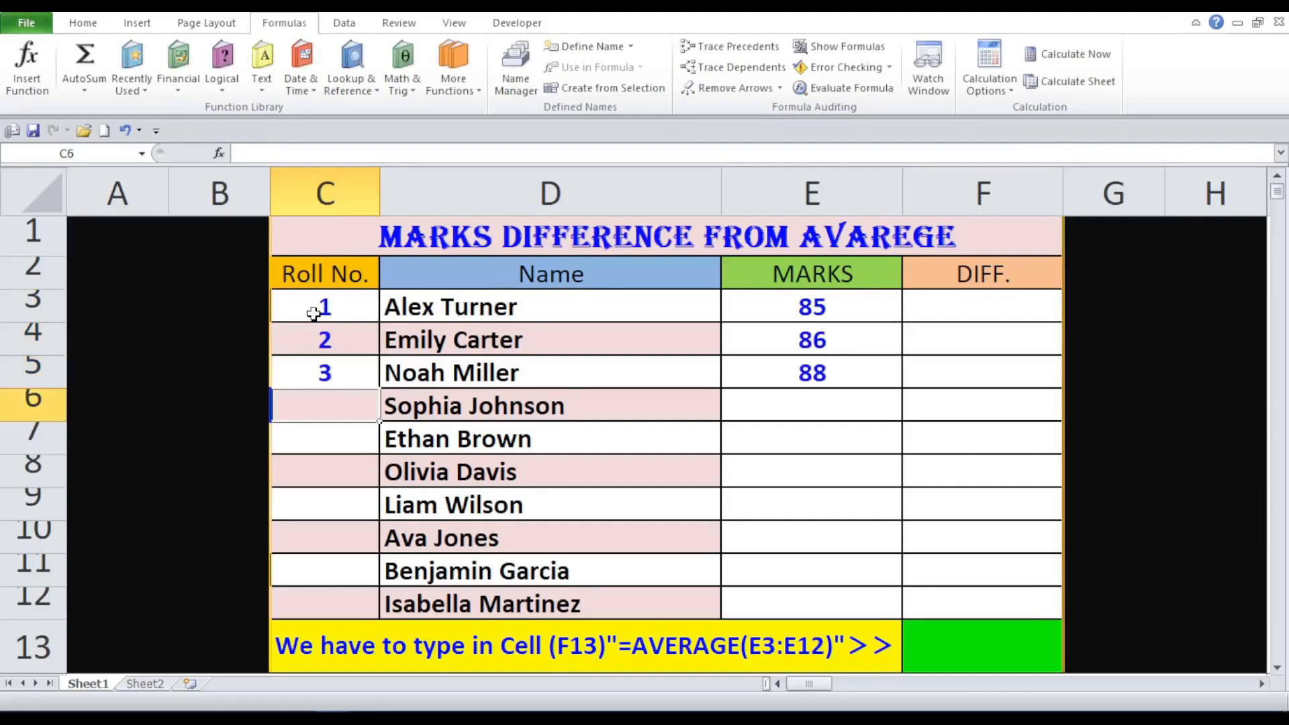
pyautogui.write('4')
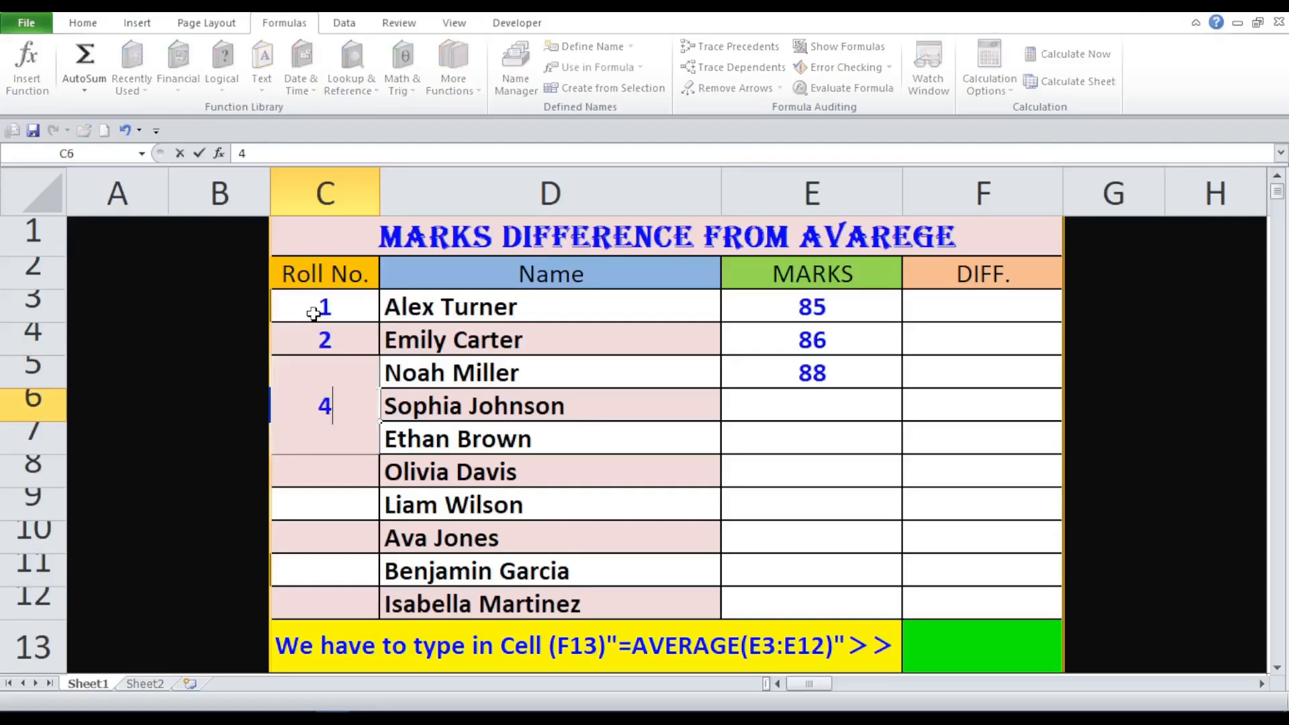
pyautogui.press('Return')
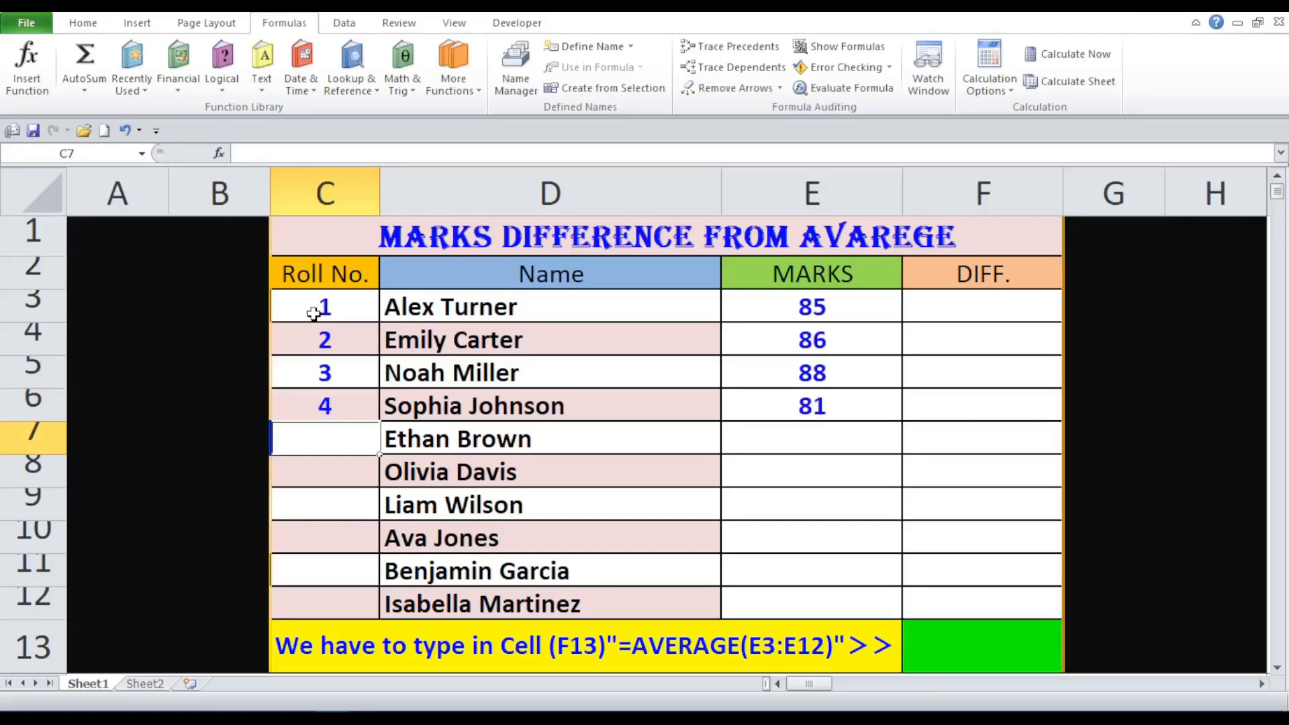
pyautogui.write('5')
pyautogui.press('Return')
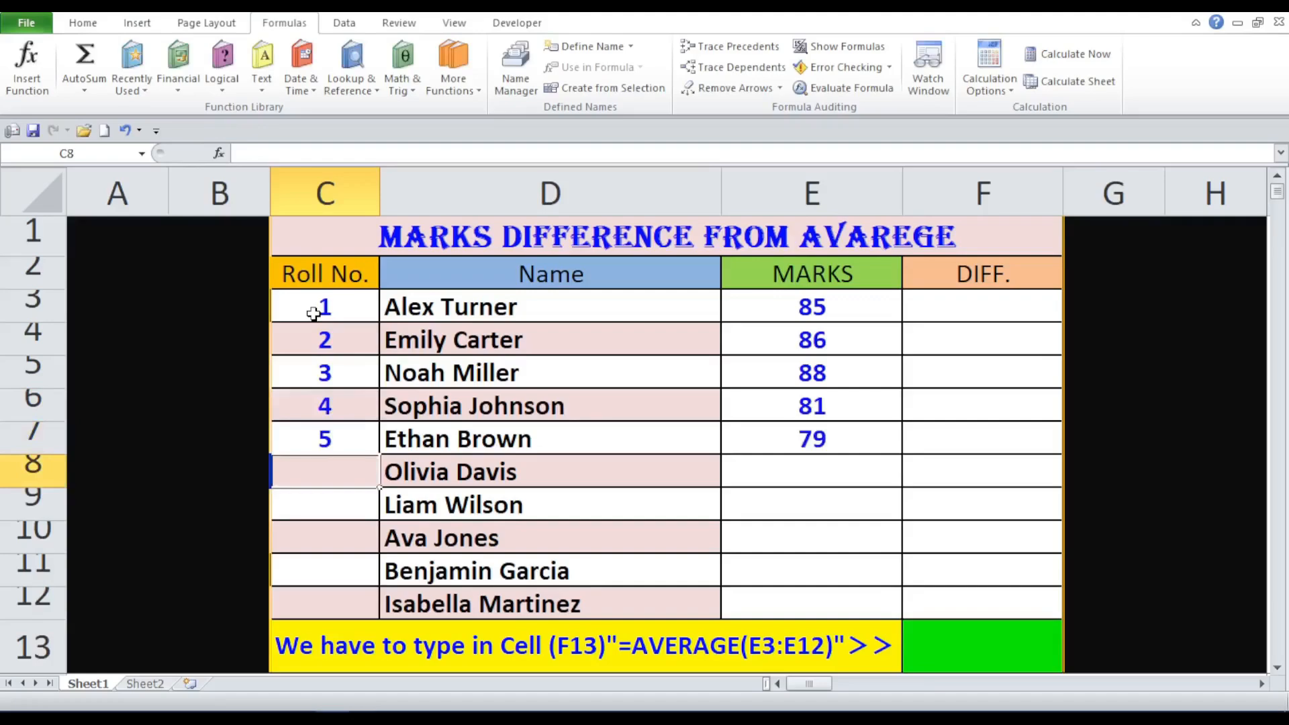
# - Enter roll numbers 6 to 10 to complete the column
pyautogui.write('6')
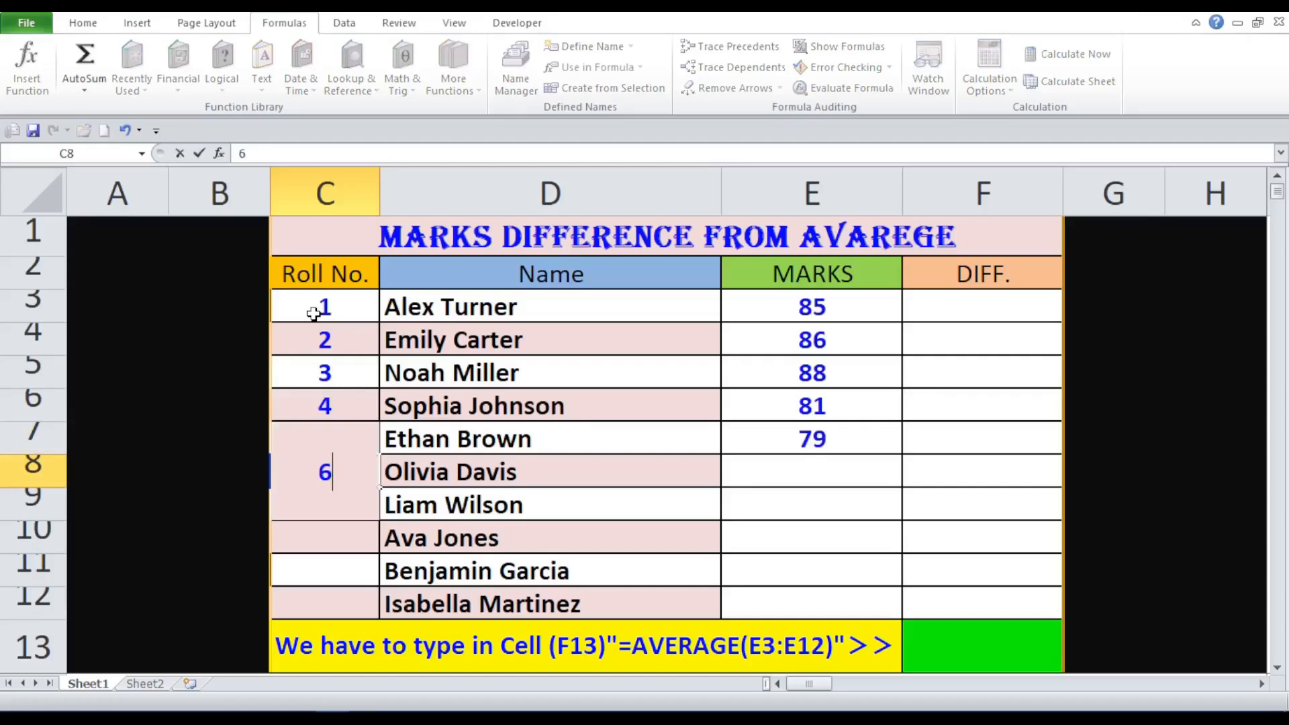
pyautogui.press('Return')
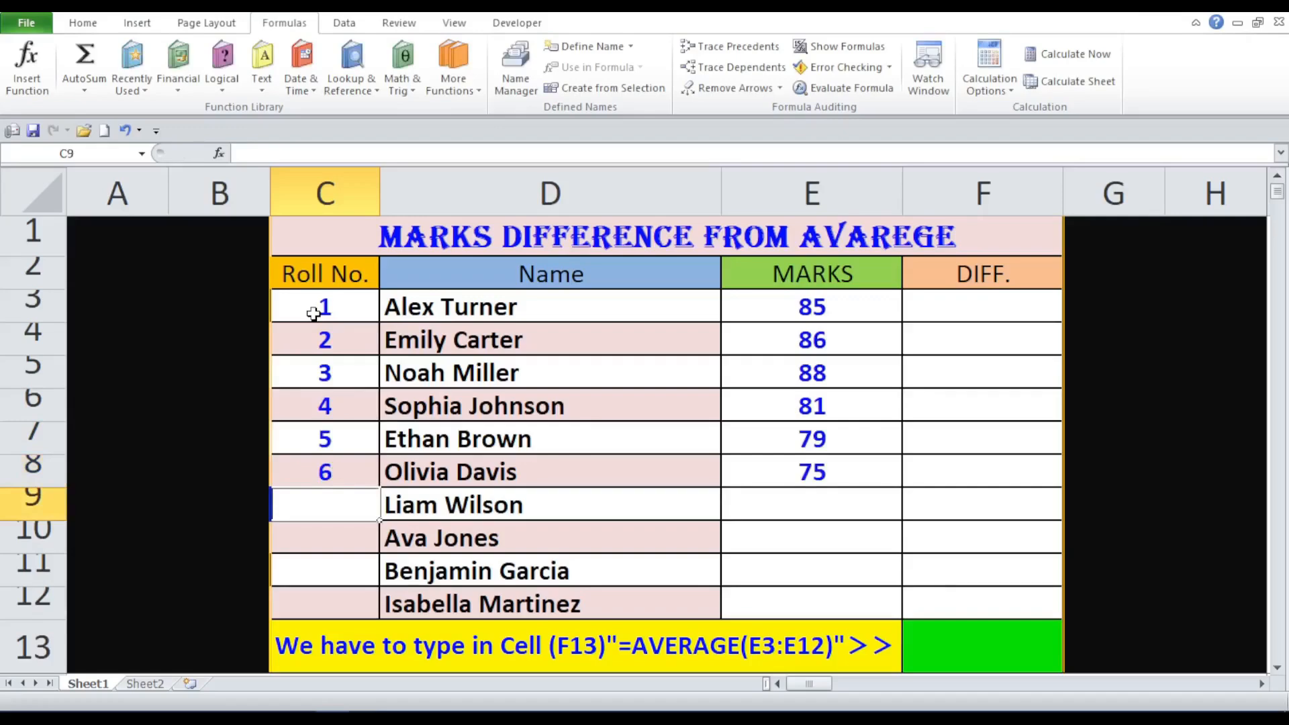
pyautogui.write('7')
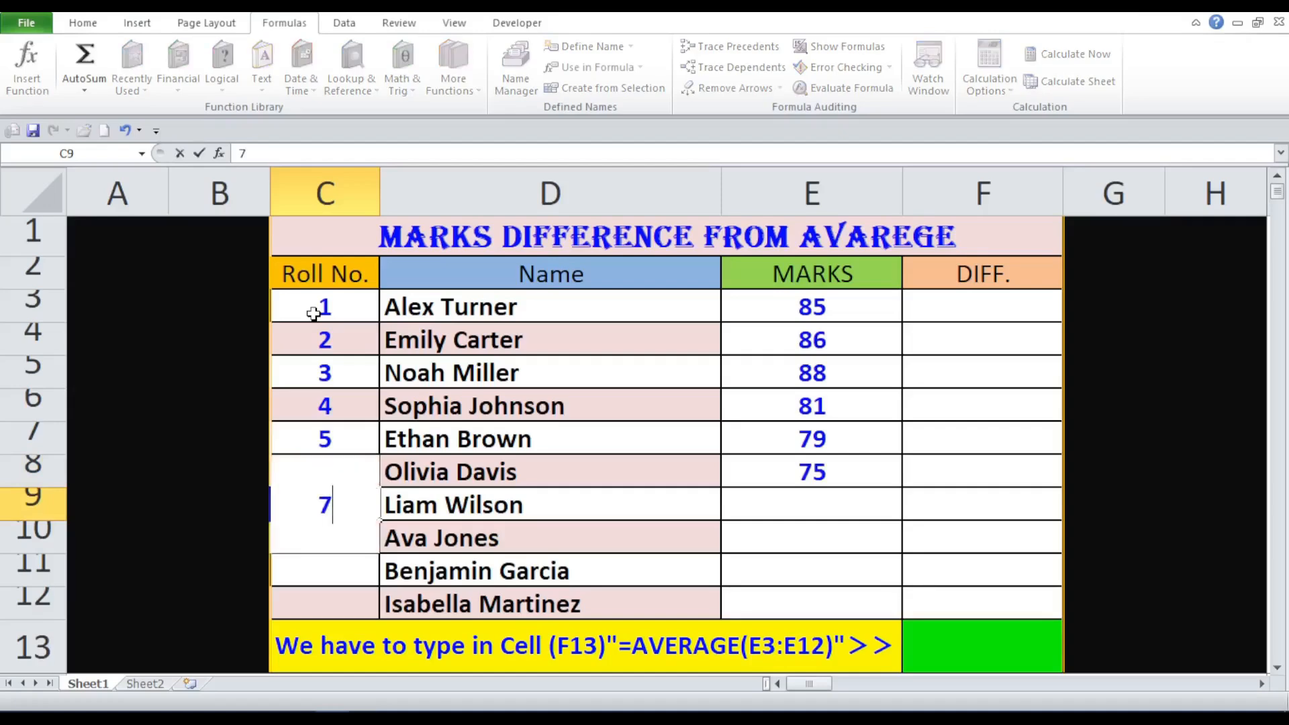
pyautogui.press('Return')
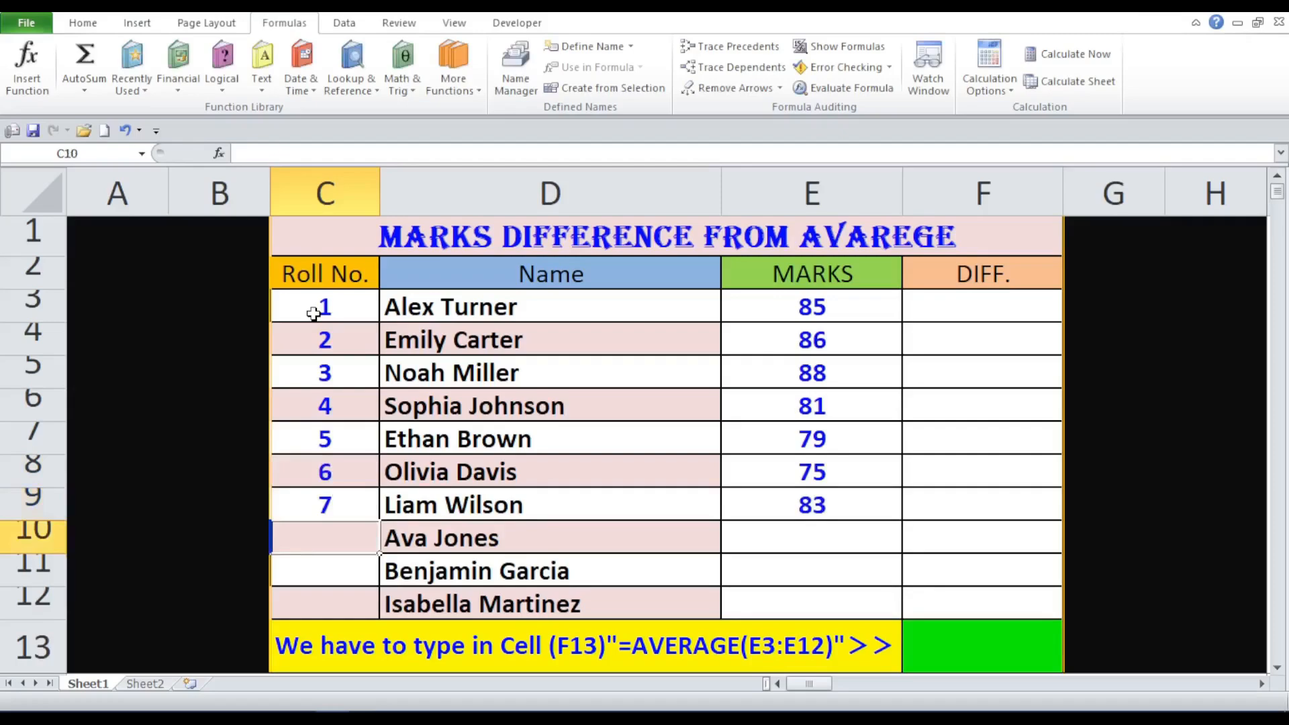
pyautogui.write('8')
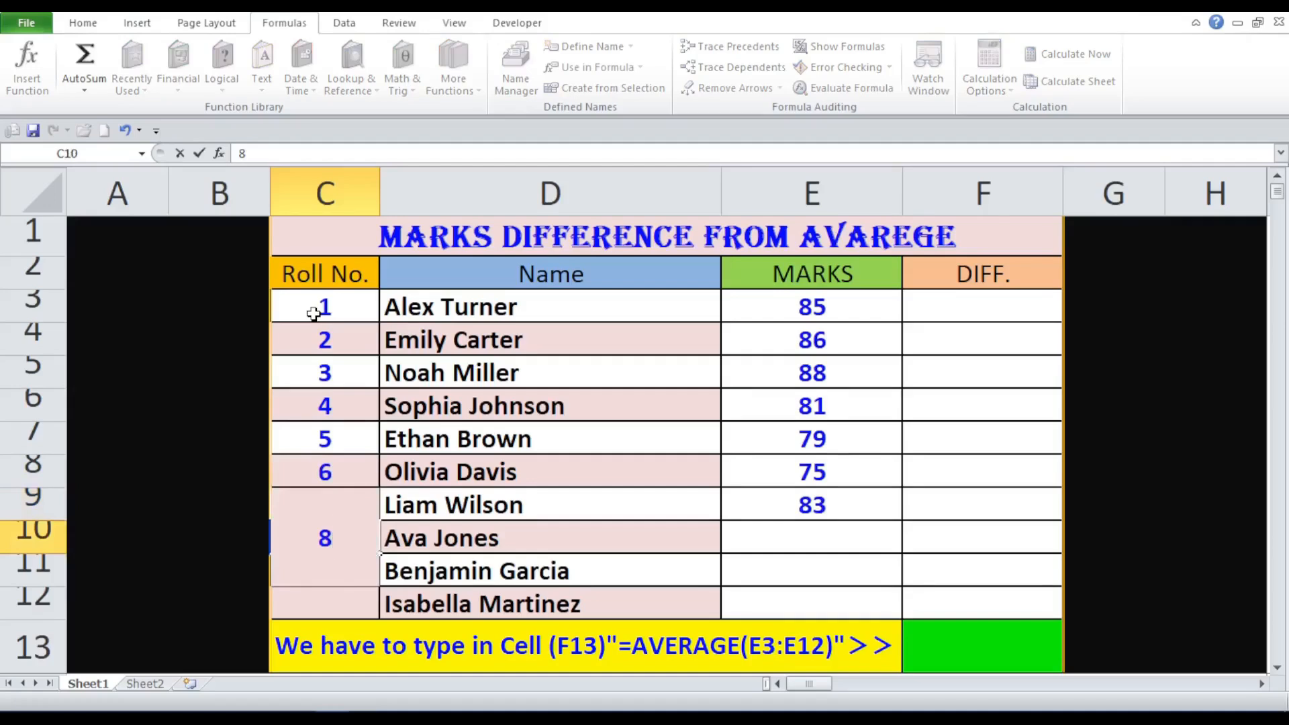
pyautogui.press('Return')
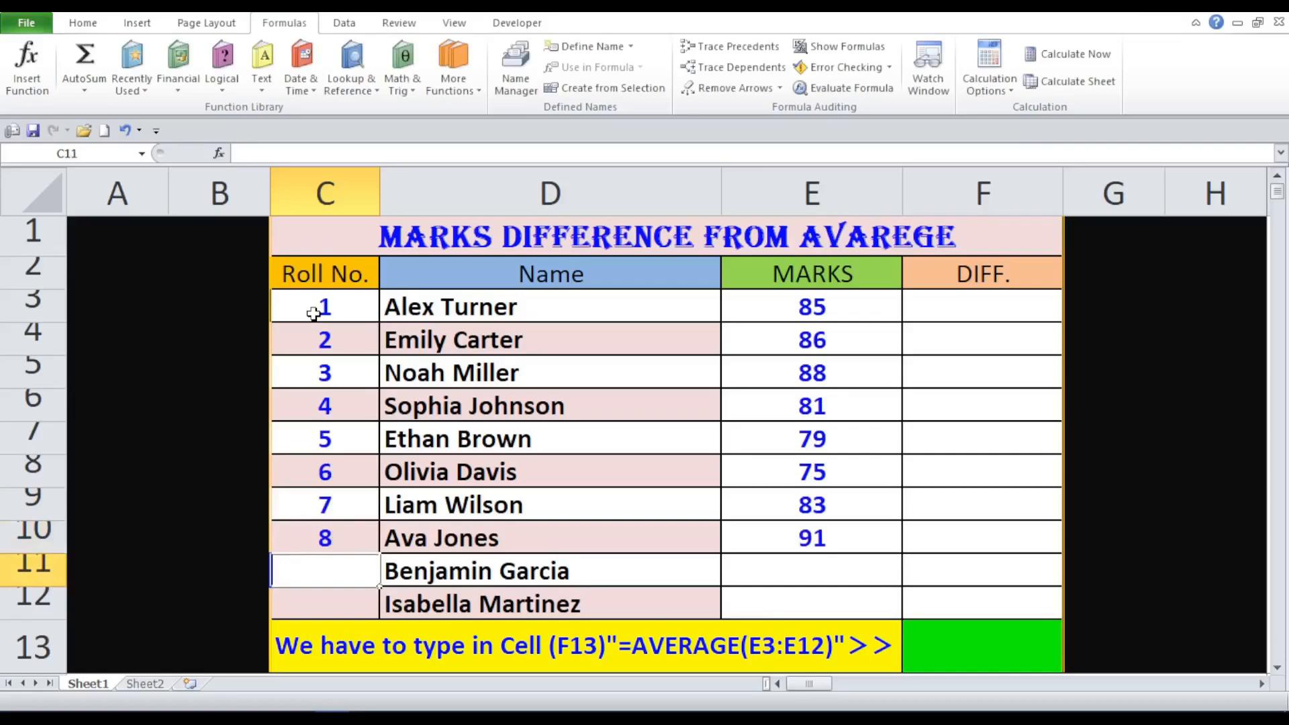
pyautogui.write('9')
pyautogui.press('Return')
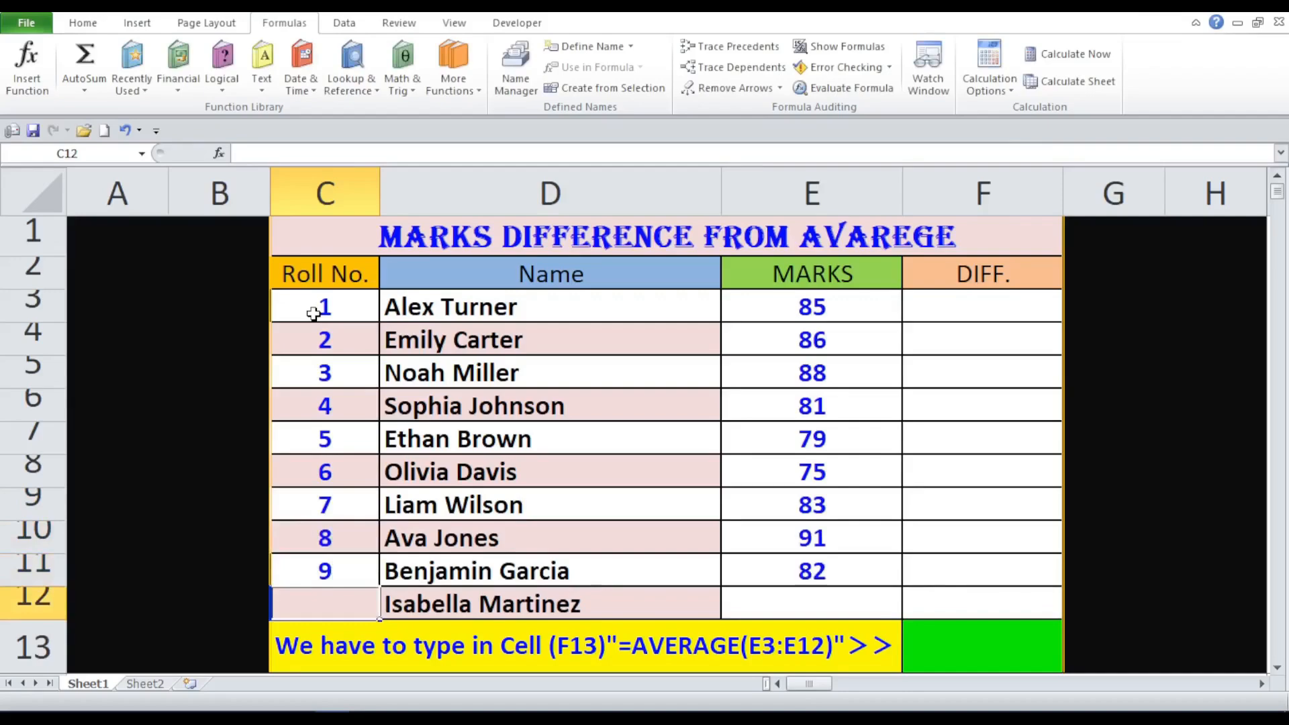
pyautogui.write('10')
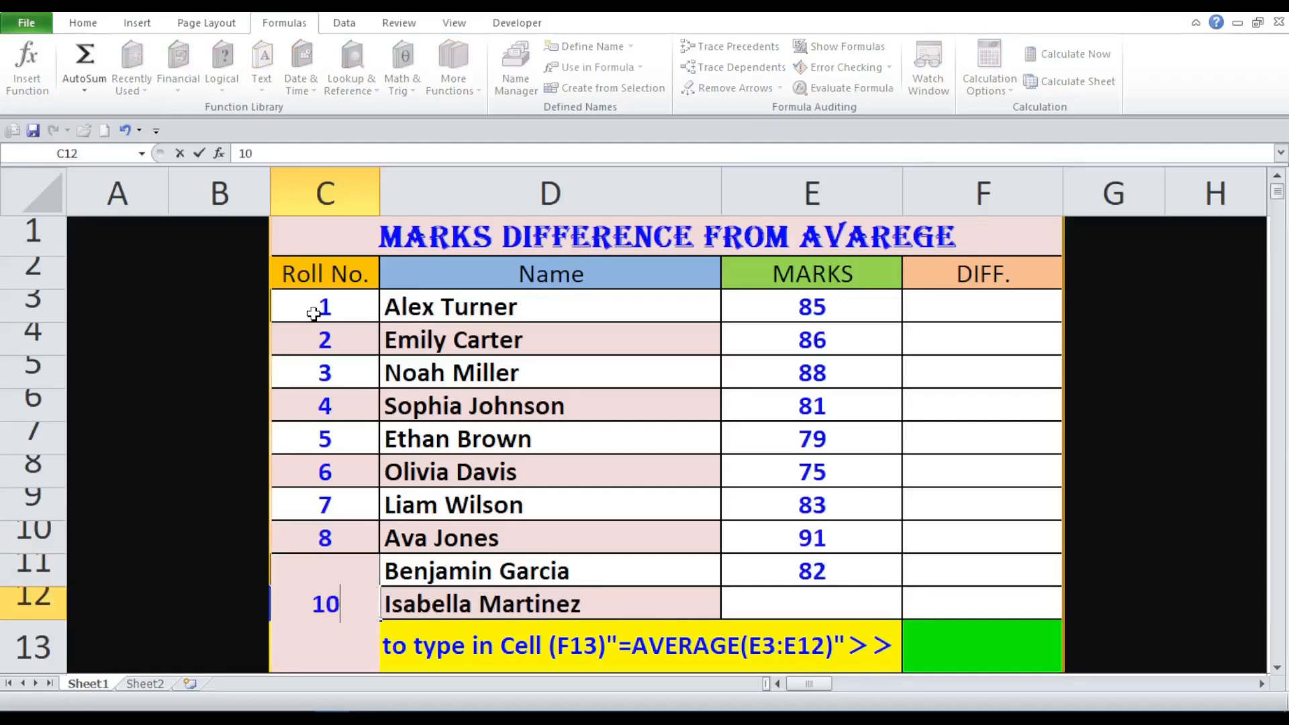
pyautogui.press('Return')
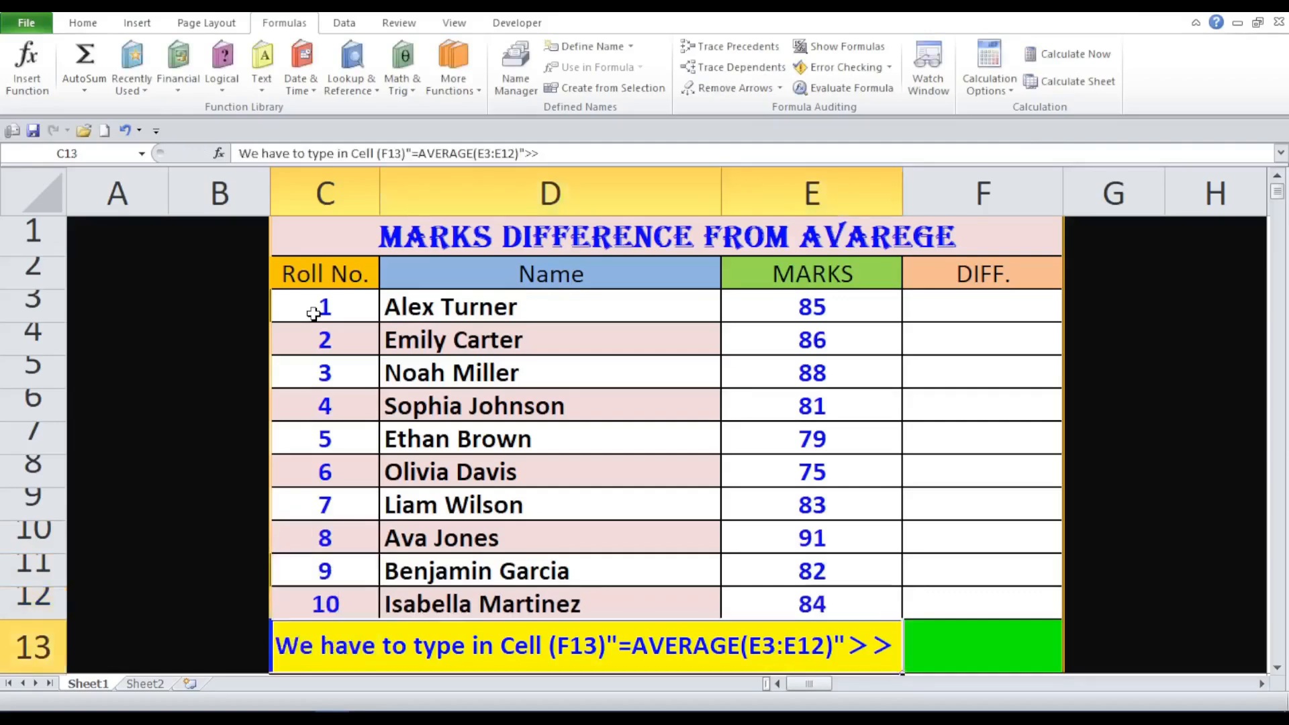
# - Paste the copied =AVERAGE(E3:E12) formula into F13 so it shows 83.40
pyautogui.click(948, 662)
pyautogui.doubleClick(947, 663)
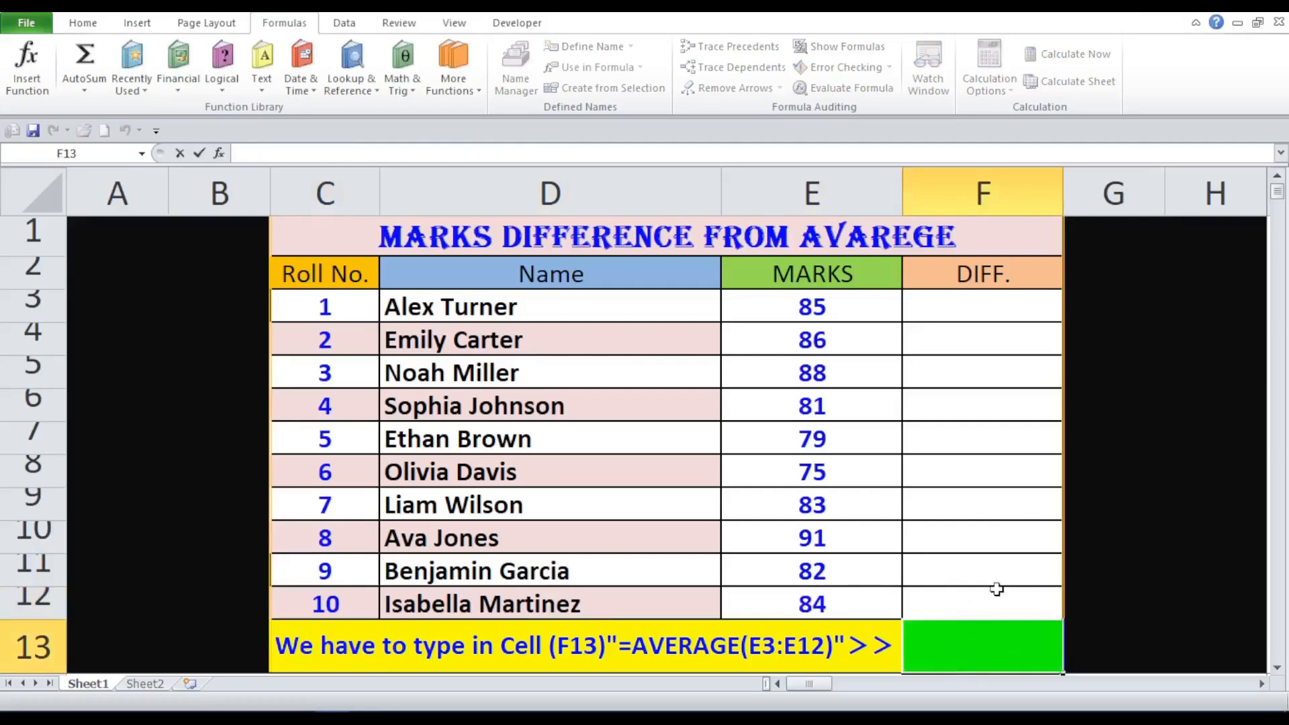
pyautogui.moveTo(1008, 708)
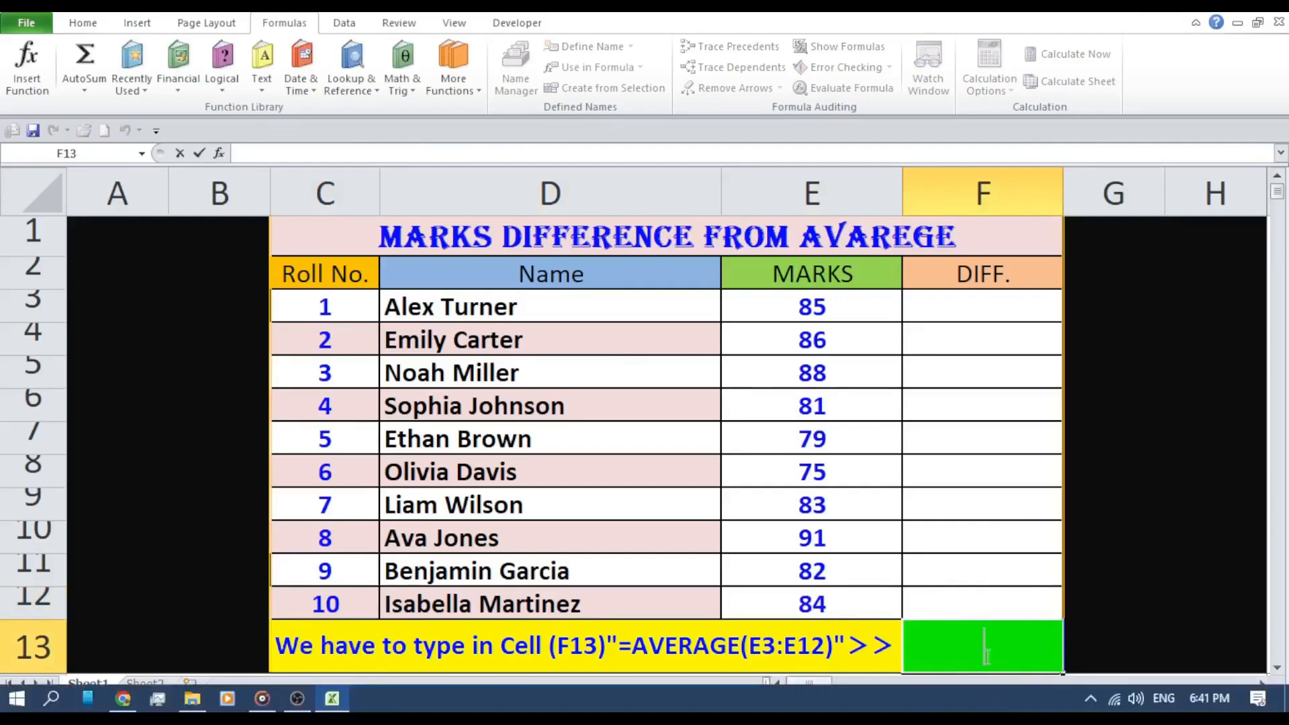
pyautogui.click(1005, 266)
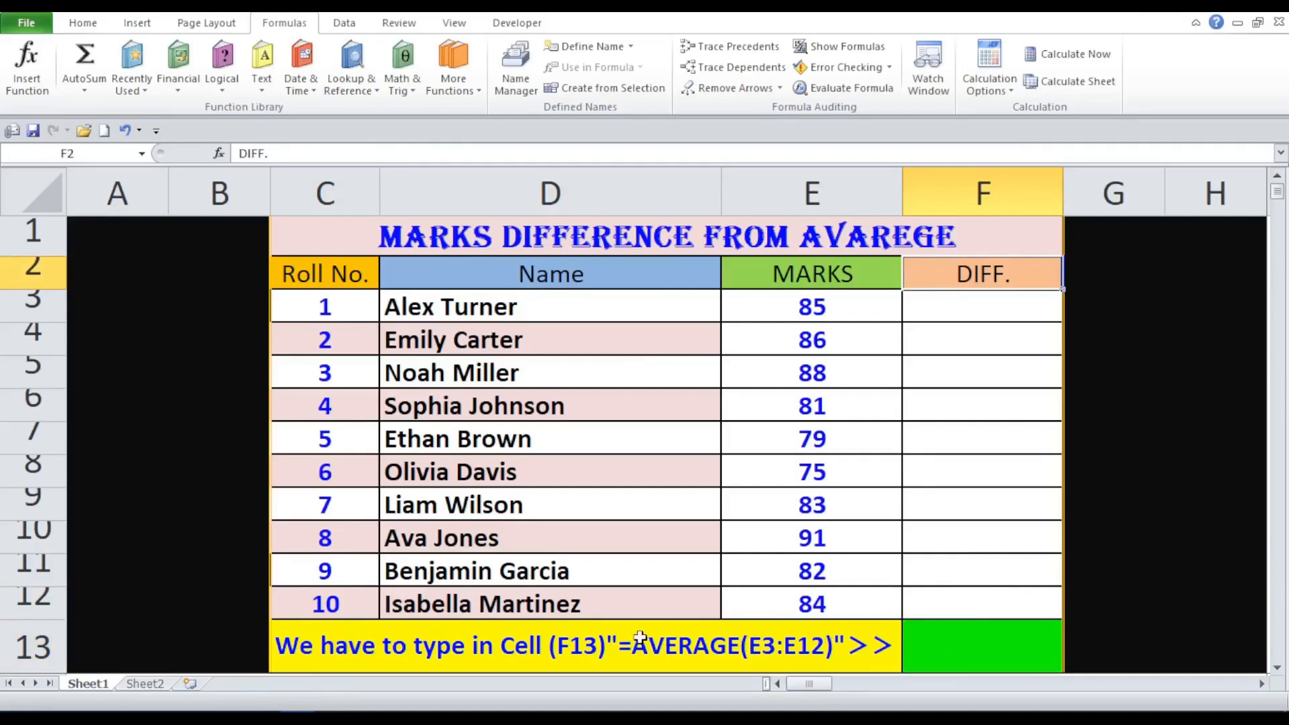
pyautogui.doubleClick(965, 637)
pyautogui.rightClick(968, 643)
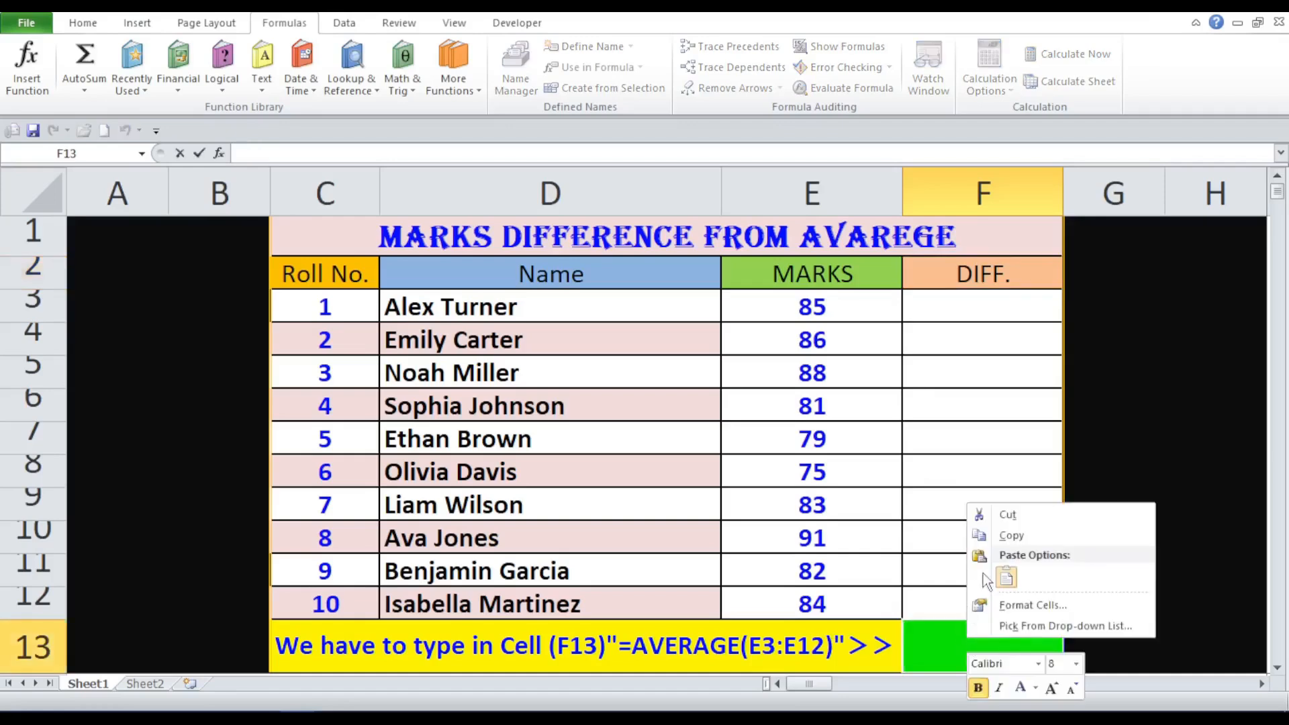
pyautogui.click(1004, 576)
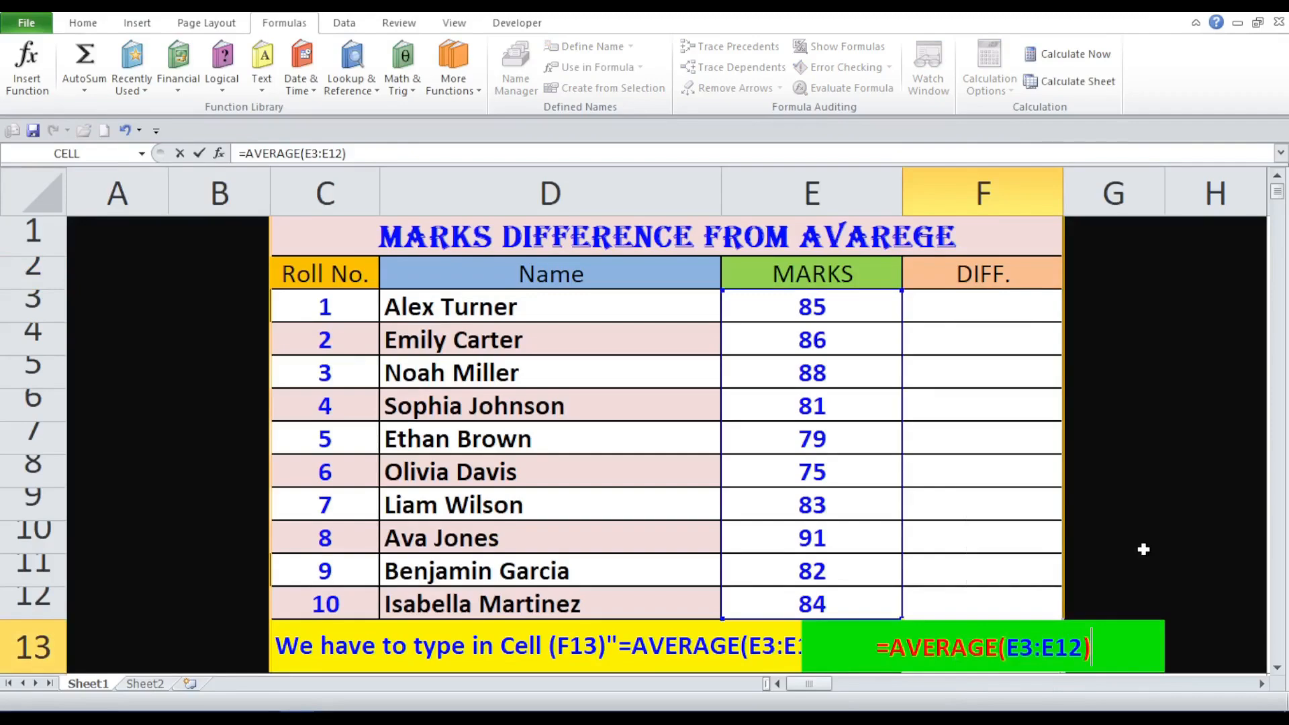
pyautogui.press('Return')
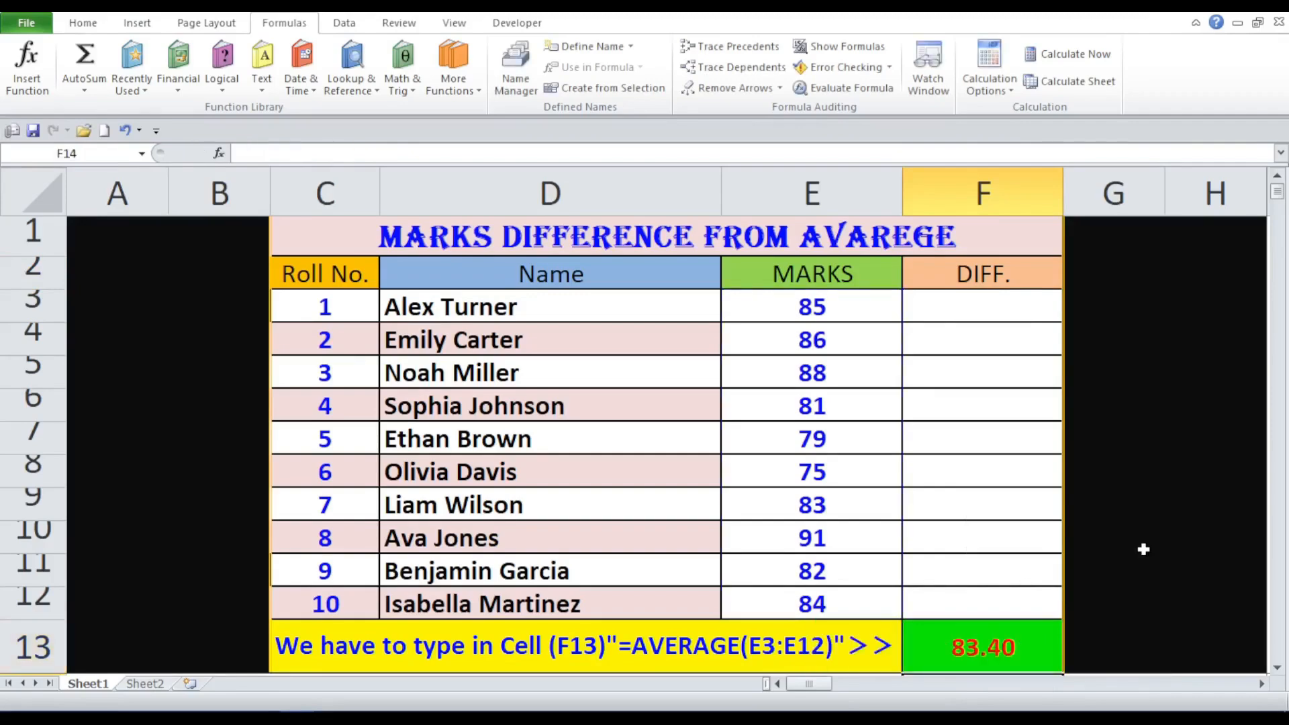
pyautogui.click(1027, 651)
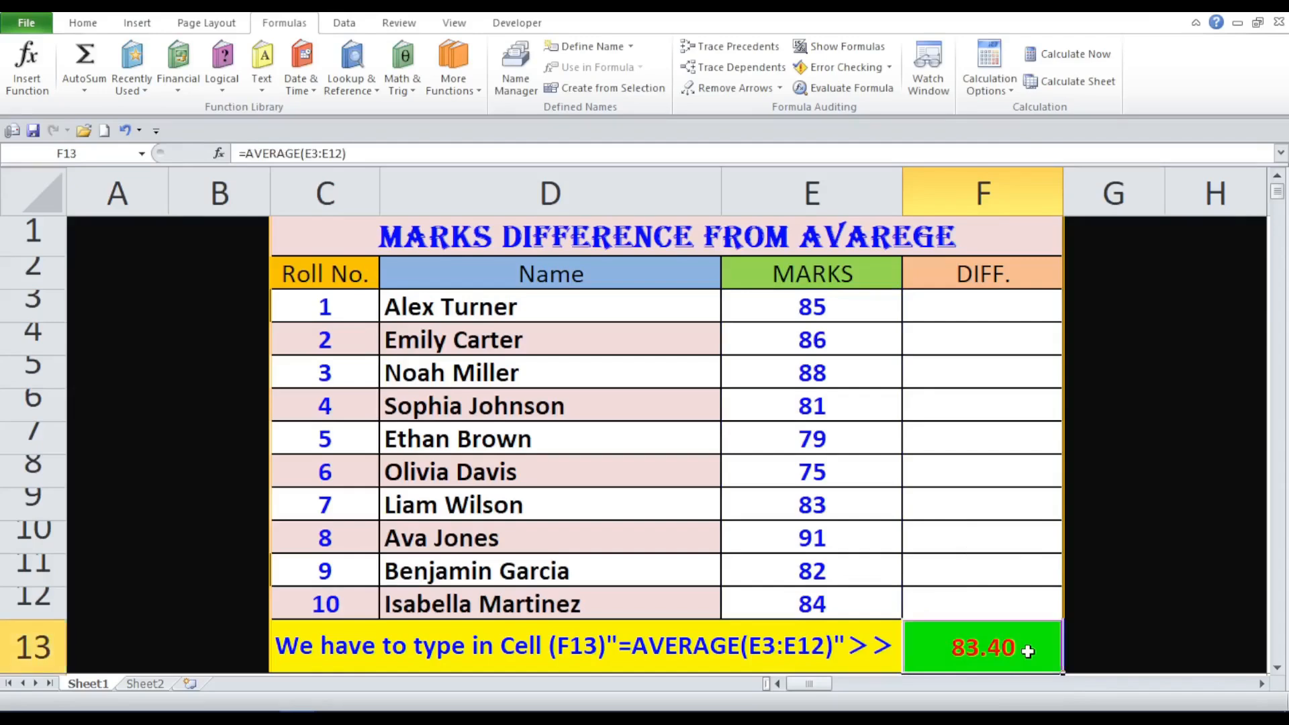
pyautogui.click(137, 22)
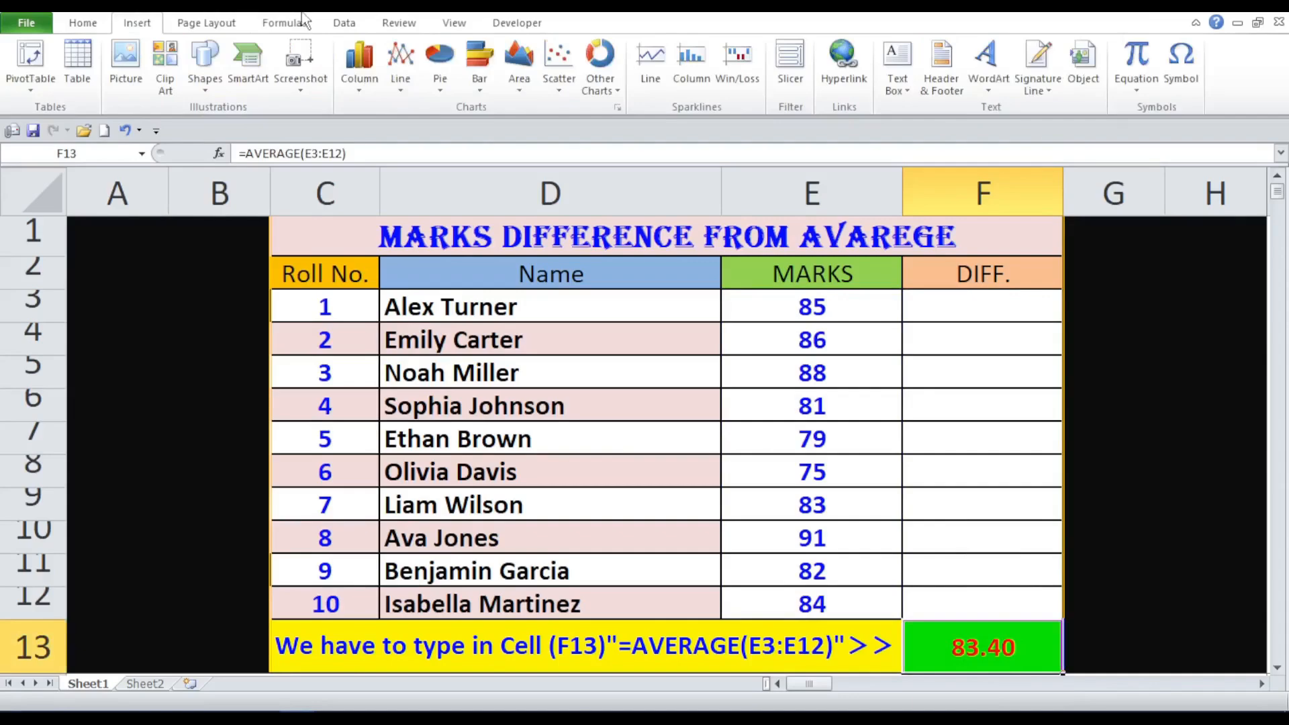
# - Define the name 'Ave' for F13 with its scope set to Sheet1
pyautogui.click(285, 23)
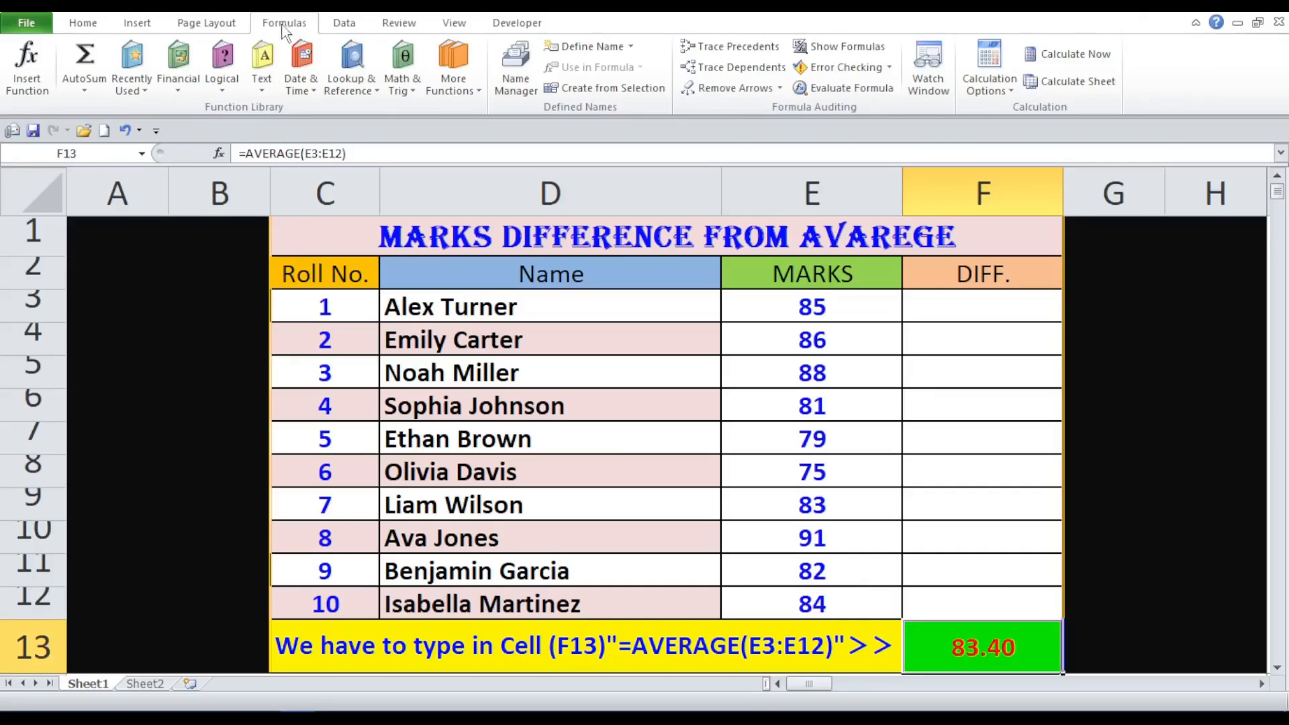
pyautogui.click(572, 49)
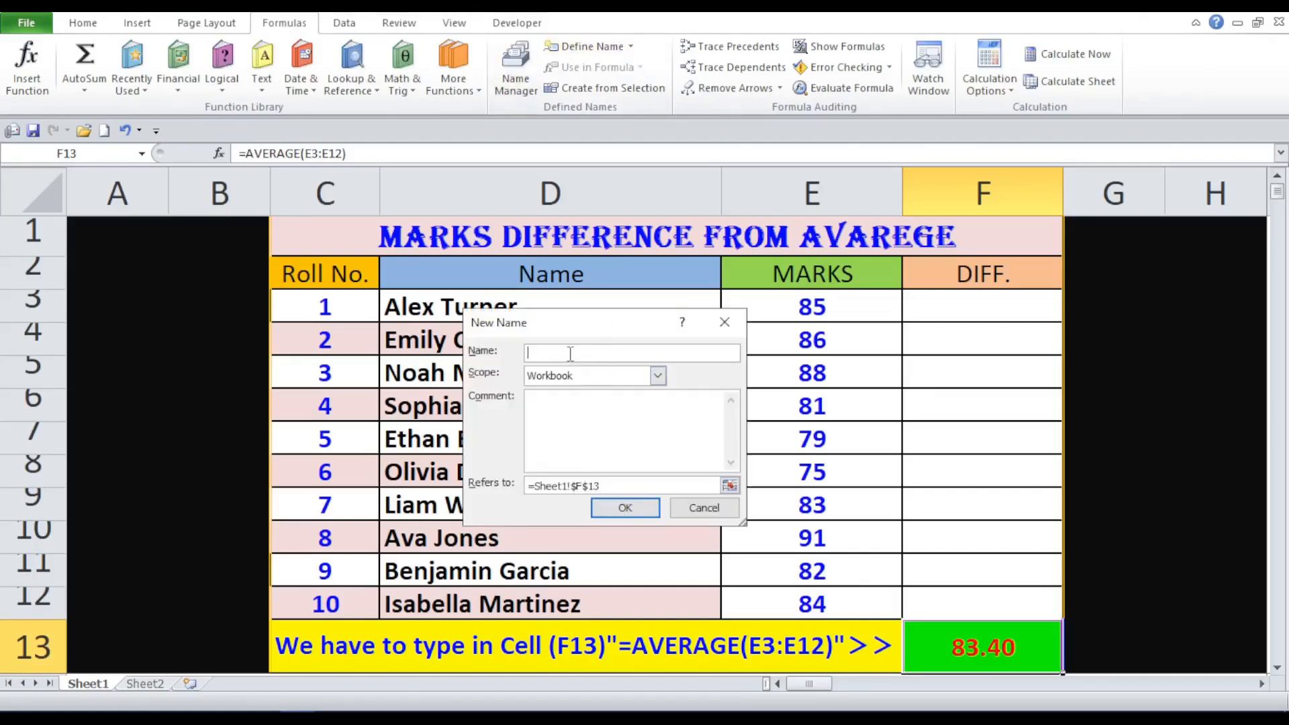
pyautogui.write('Ave')
pyautogui.click(659, 379)
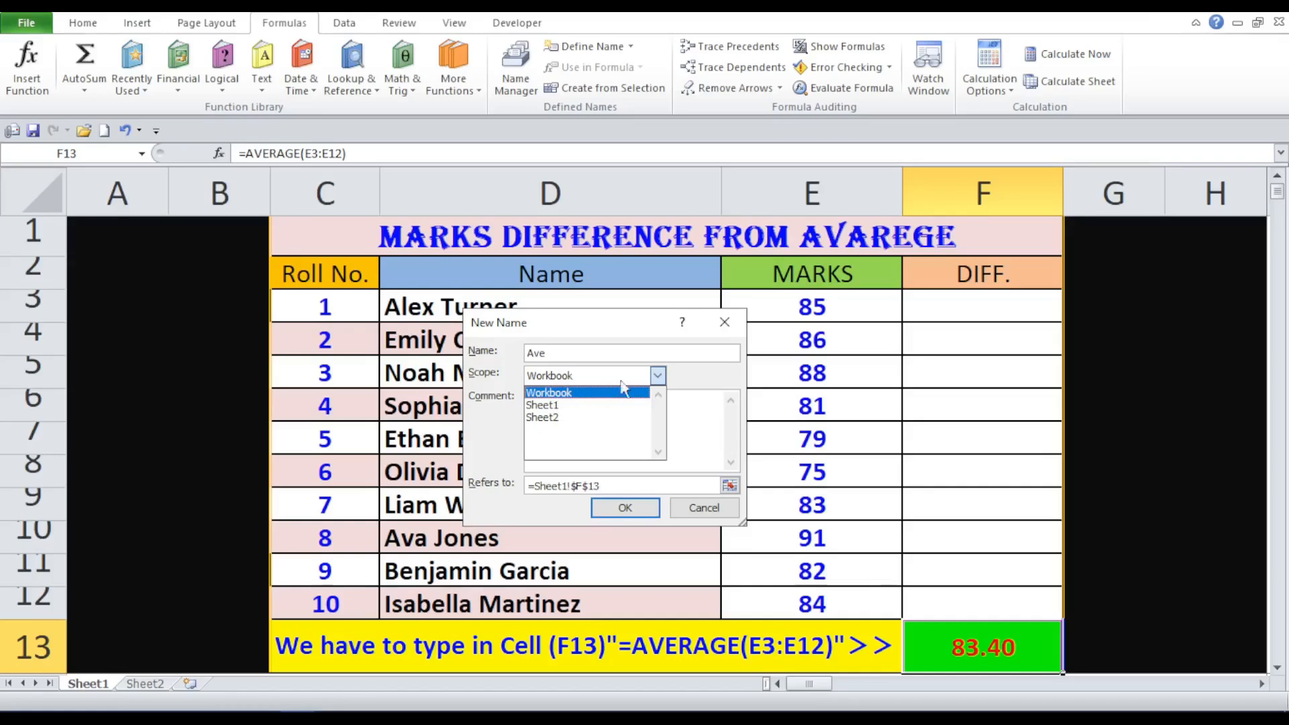
pyautogui.click(658, 377)
pyautogui.click(659, 375)
pyautogui.click(612, 406)
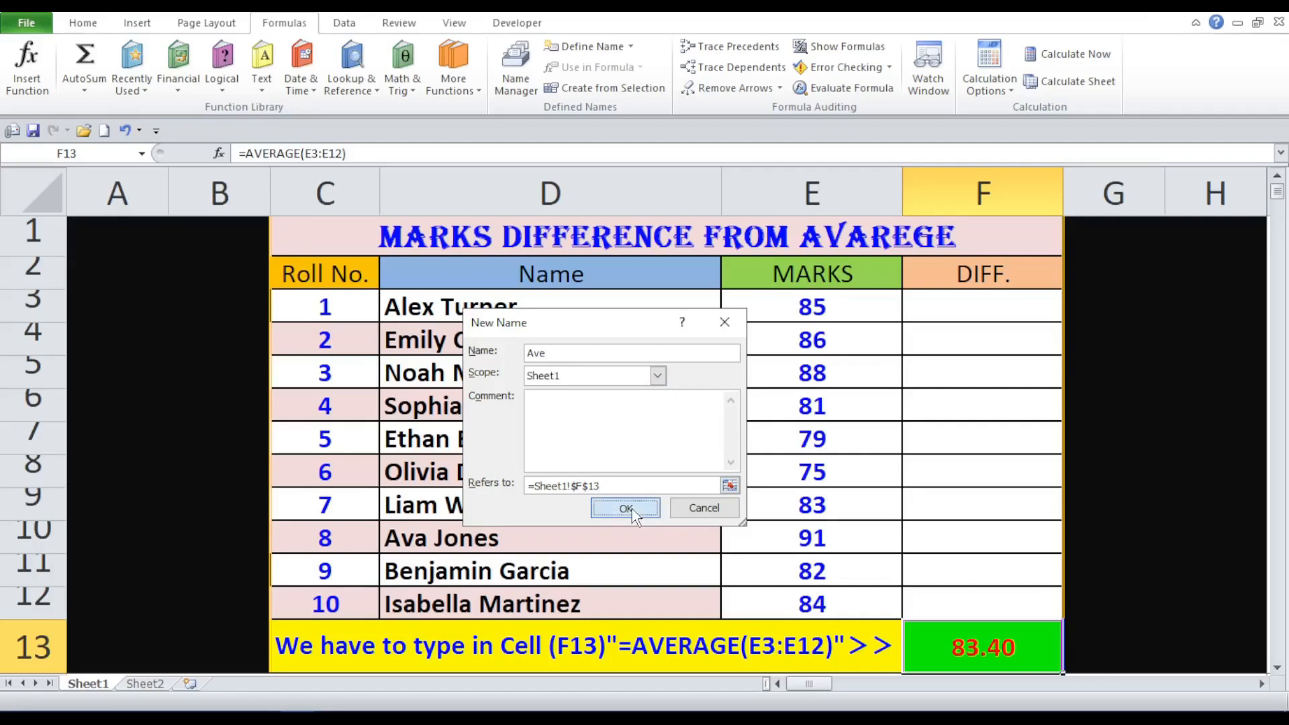
pyautogui.click(631, 509)
pyautogui.click(1139, 230)
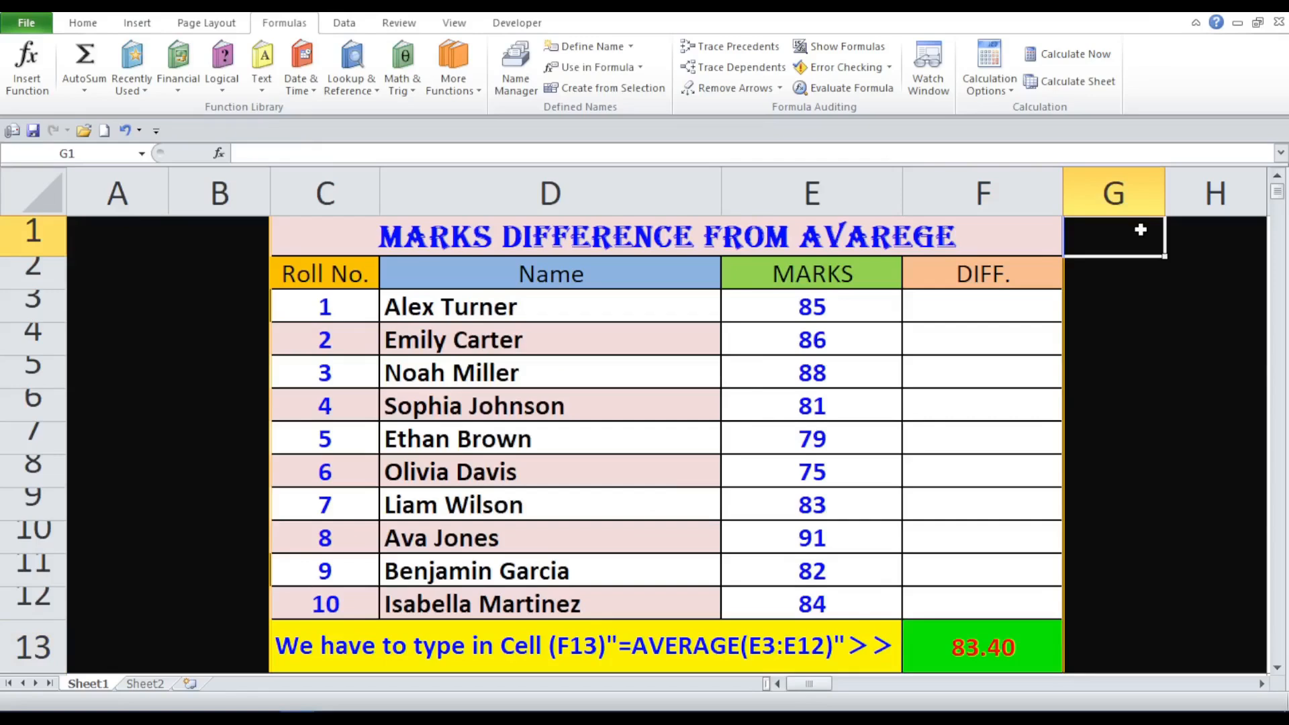
pyautogui.write('=Av')
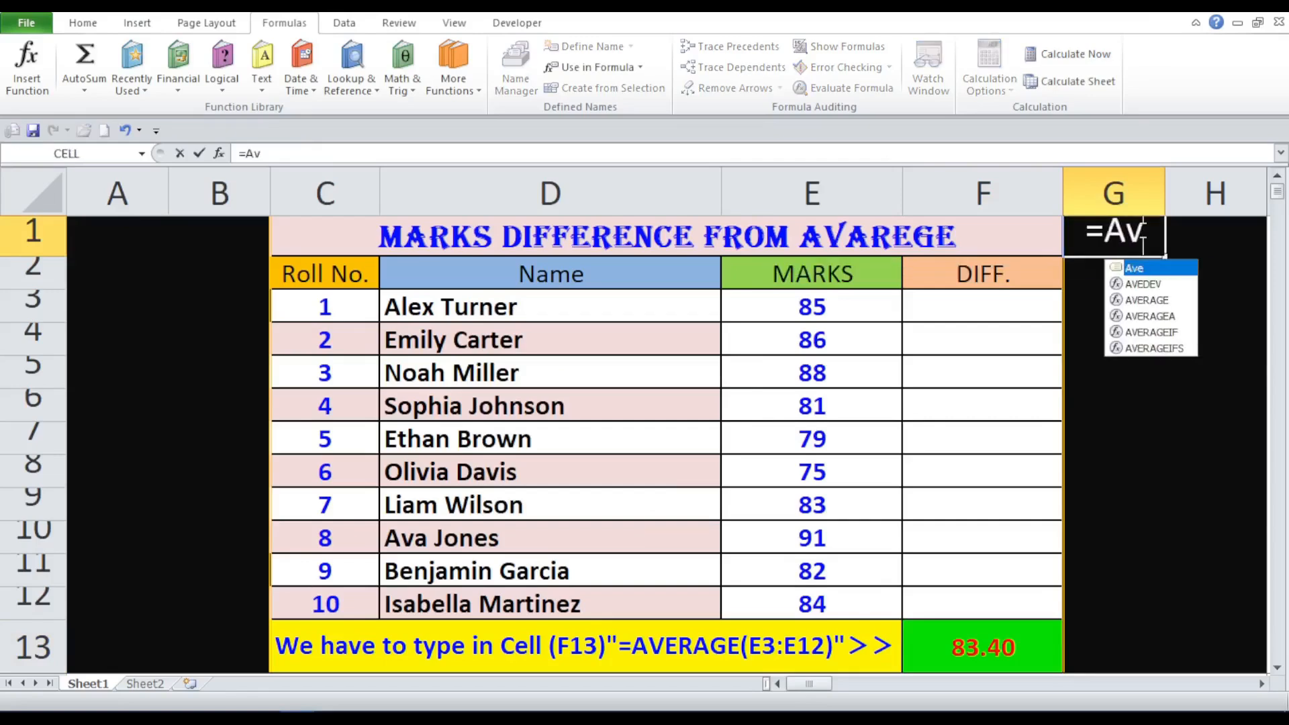
pyautogui.write('e')
pyautogui.press('Return')
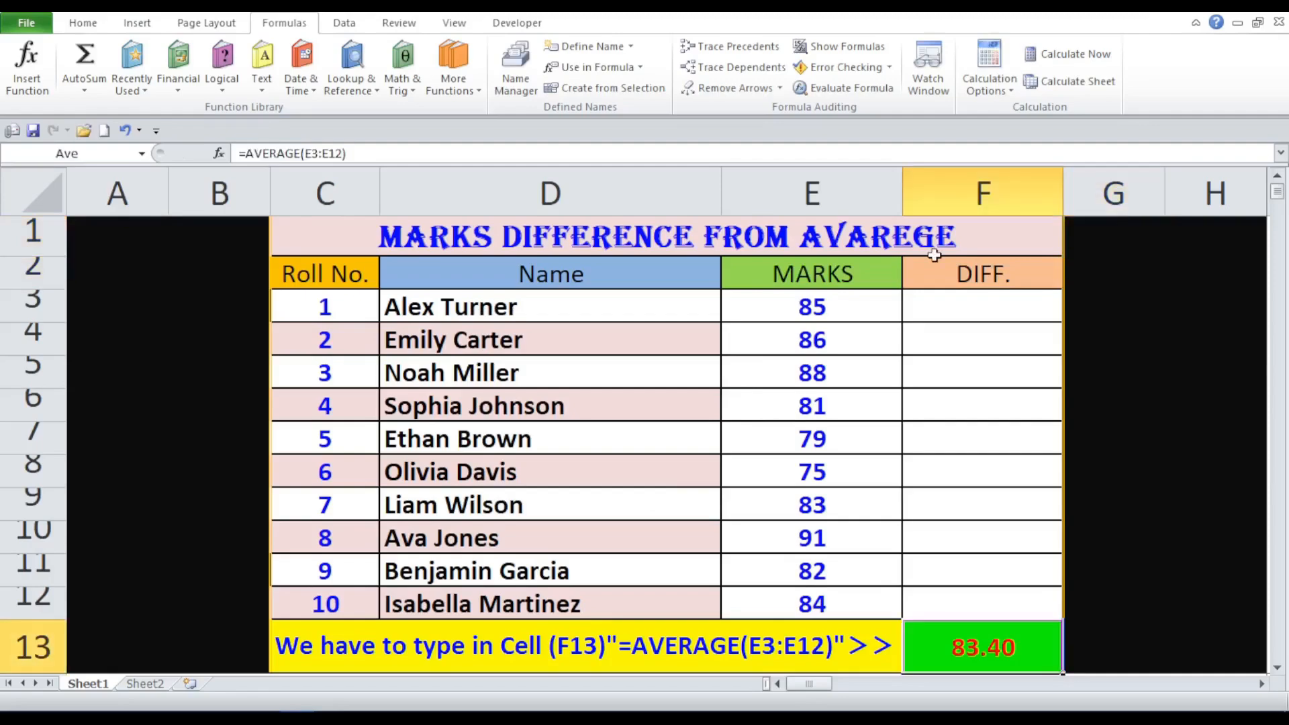
# - Open Name Manager to view Ave (83.40, =Sheet1!$F$13), then cancel its deletion
pyautogui.click(522, 64)
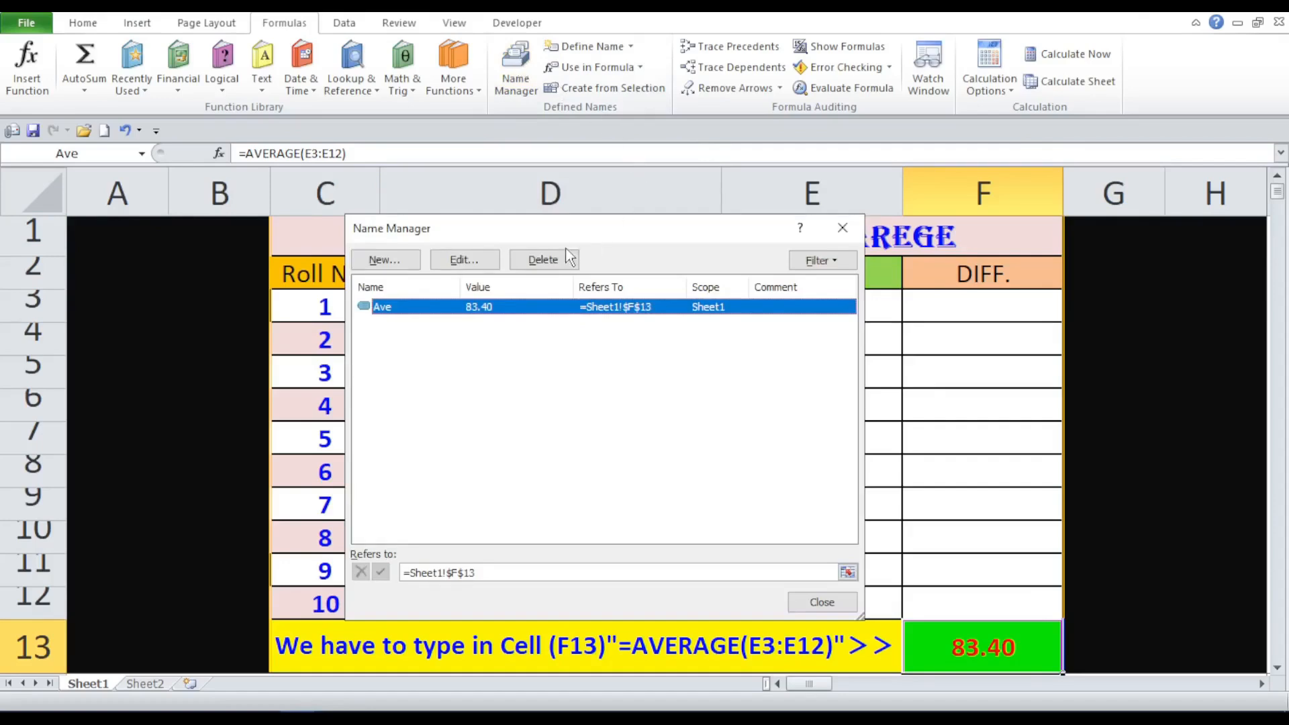
pyautogui.click(542, 260)
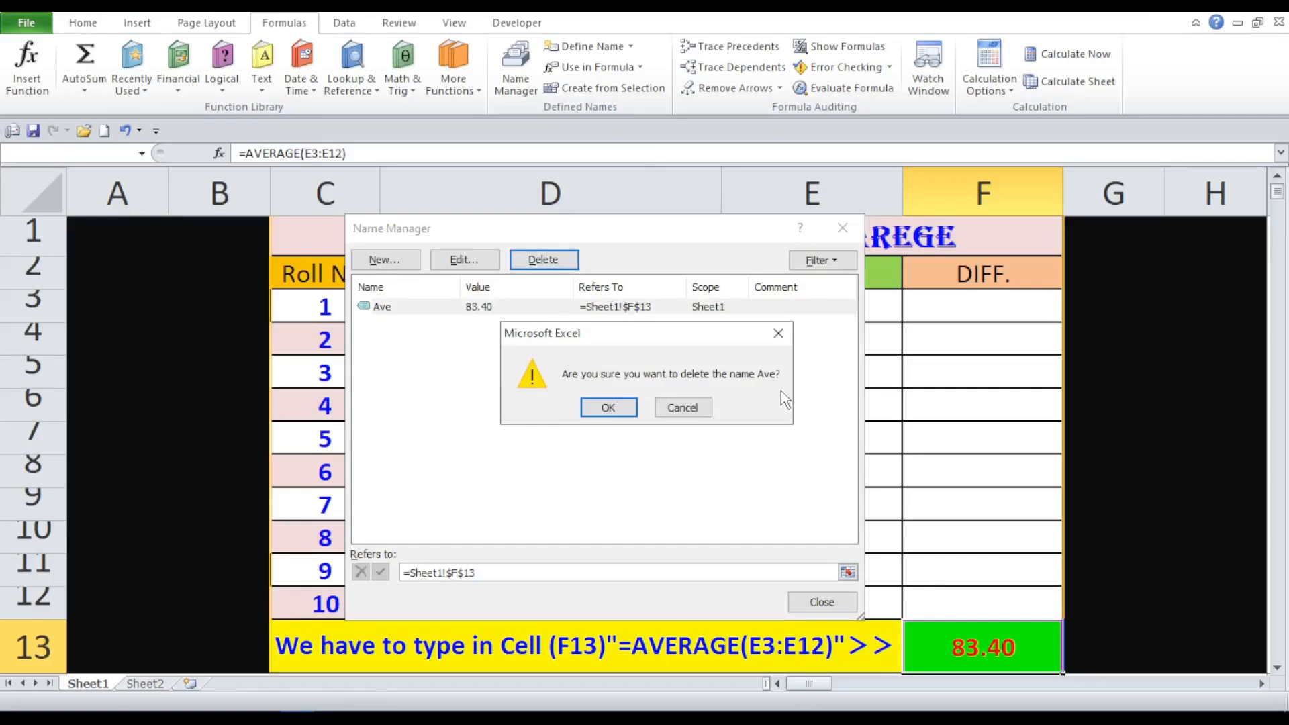
pyautogui.click(682, 407)
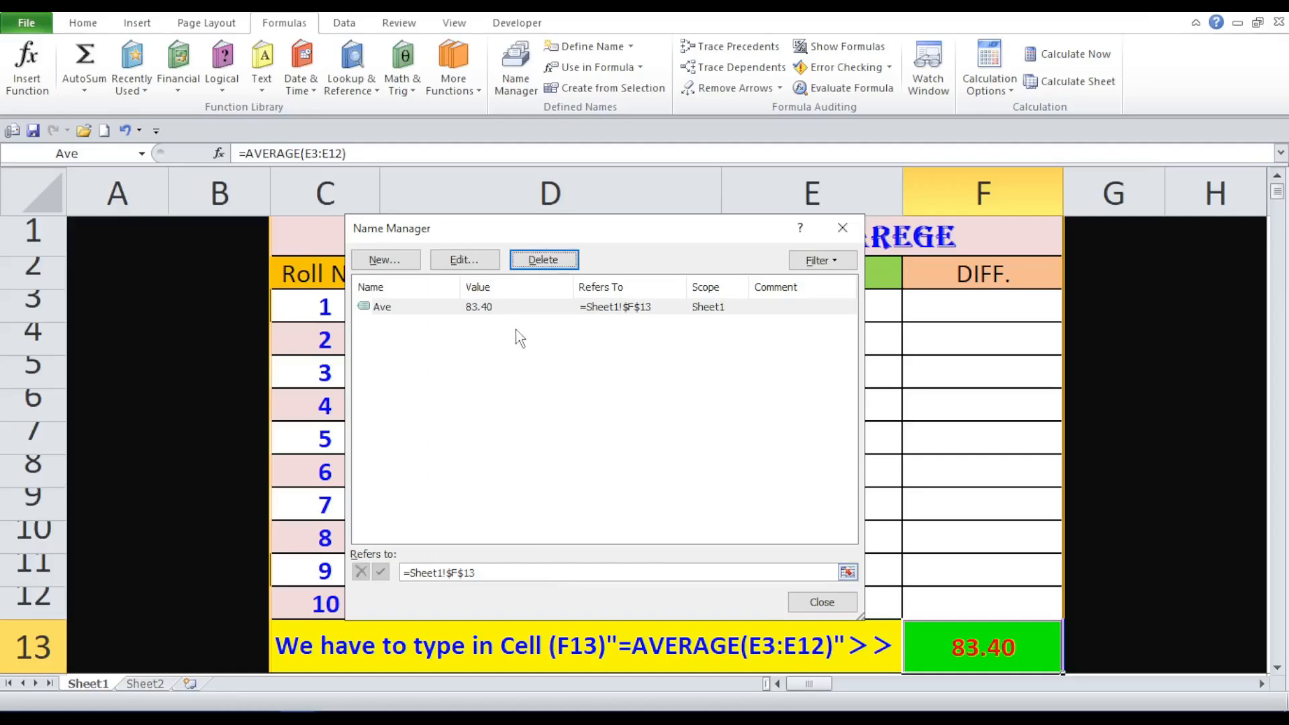
# - Move Name Manager aside, inspect Ave's =Sheet1!$F$13 reference, then close it
pyautogui.click(517, 575)
pyautogui.moveTo(455, 235); pyautogui.dragTo(264, 204)
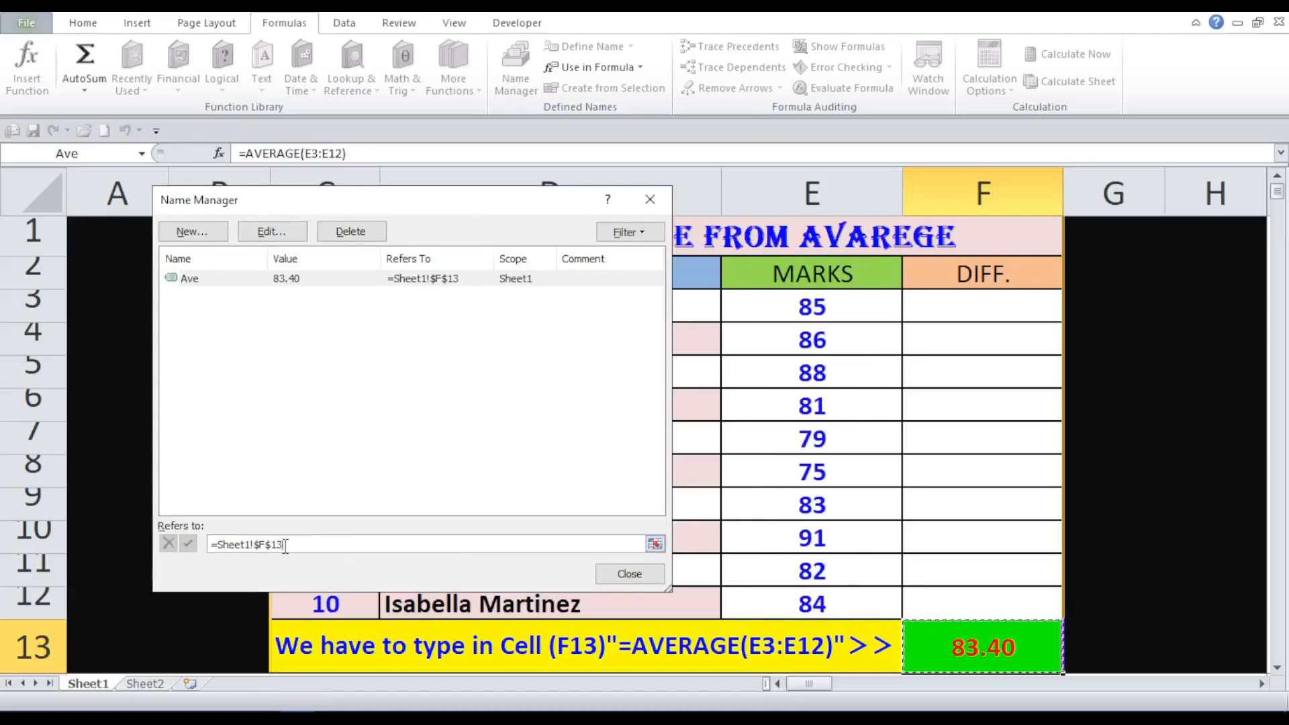
pyautogui.moveTo(285, 545); pyautogui.dragTo(278, 545)
pyautogui.moveTo(252, 544)
pyautogui.mouseDown()
pyautogui.moveTo(225, 543)
pyautogui.moveTo(244, 544)
pyautogui.mouseUp()
pyautogui.click(254, 548)
pyautogui.click(629, 573)
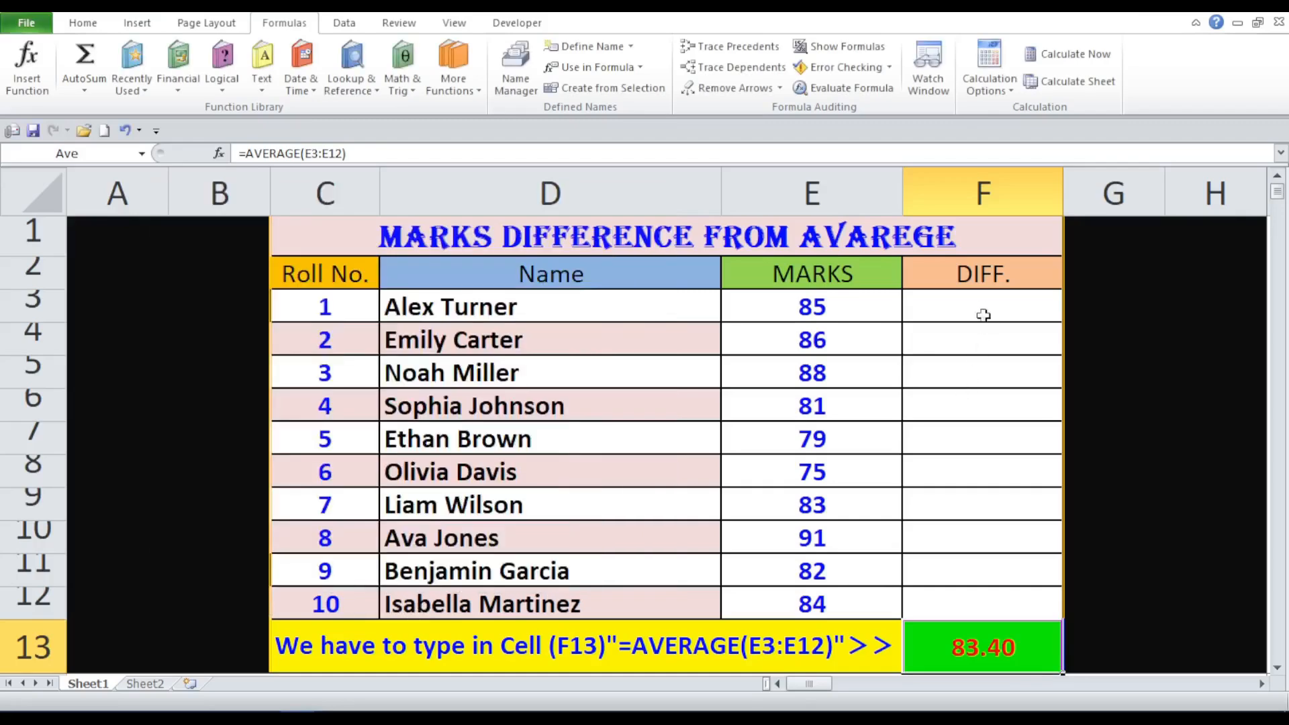
# - Enter =E3-Ave in F3, fill it down to F12, and select row 3
pyautogui.click(980, 306)
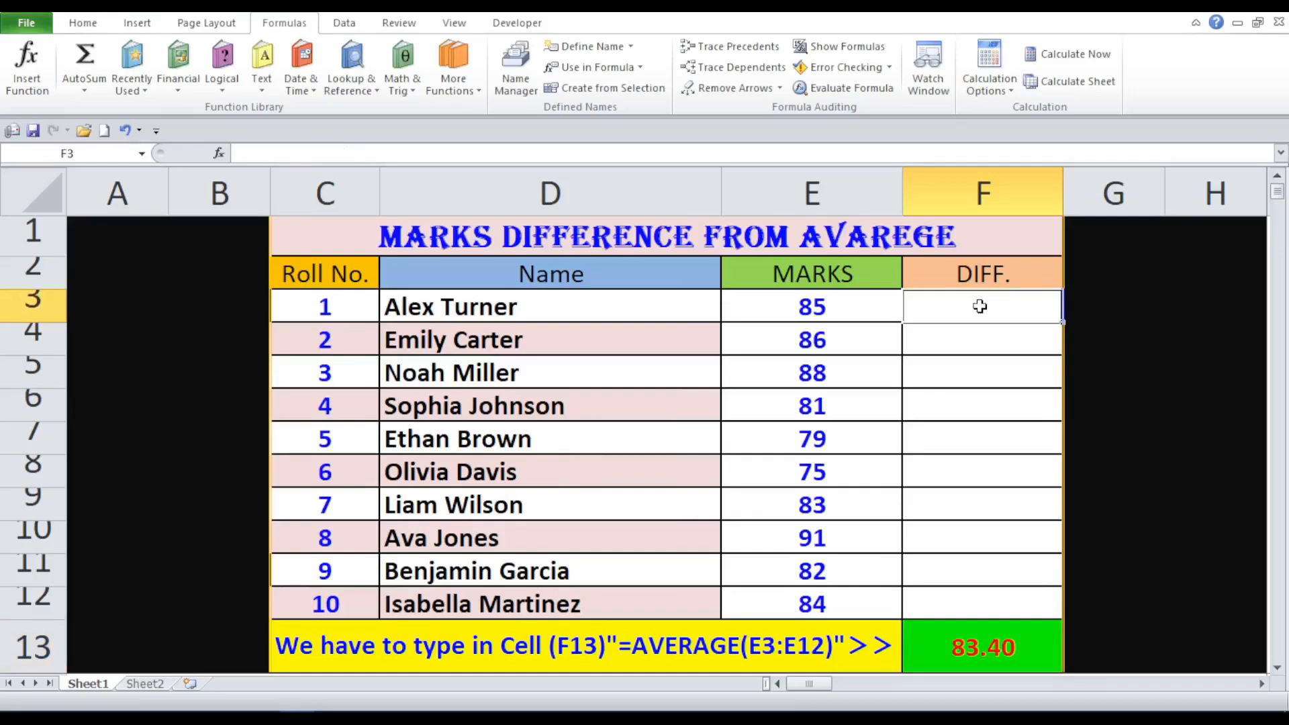
pyautogui.write('=')
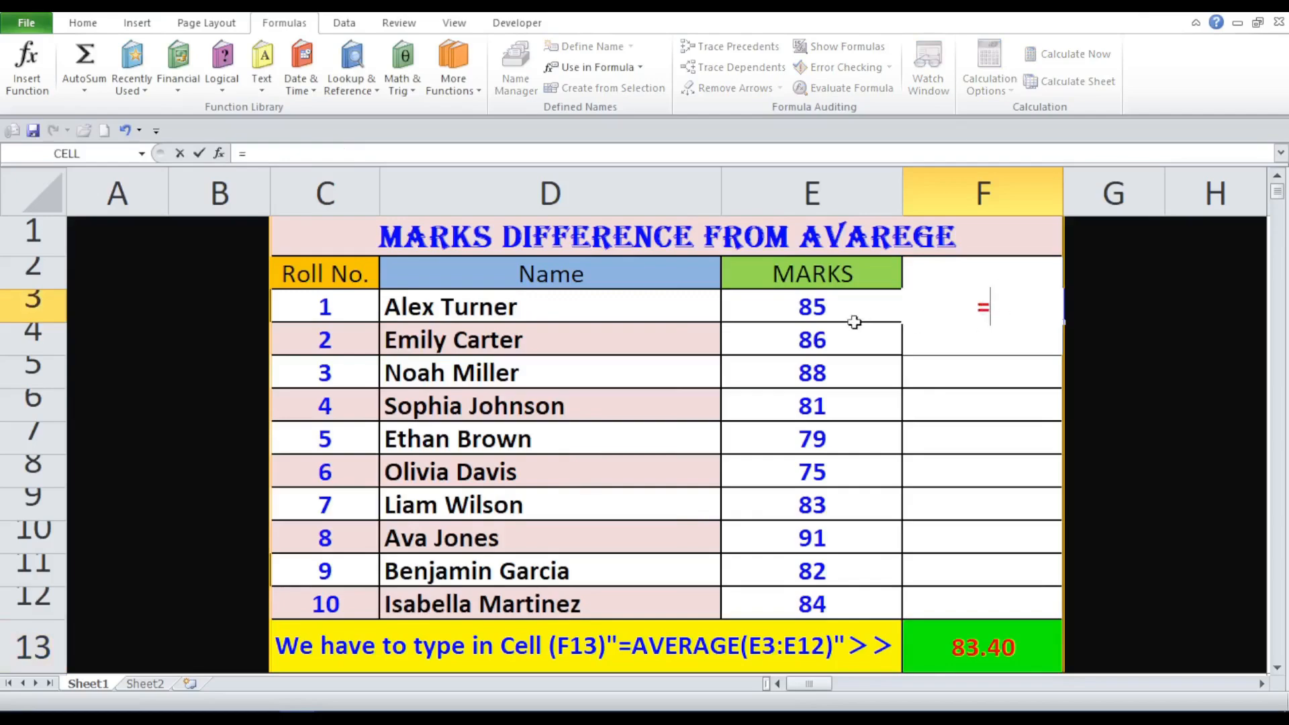
pyautogui.click(815, 293)
pyautogui.write('-')
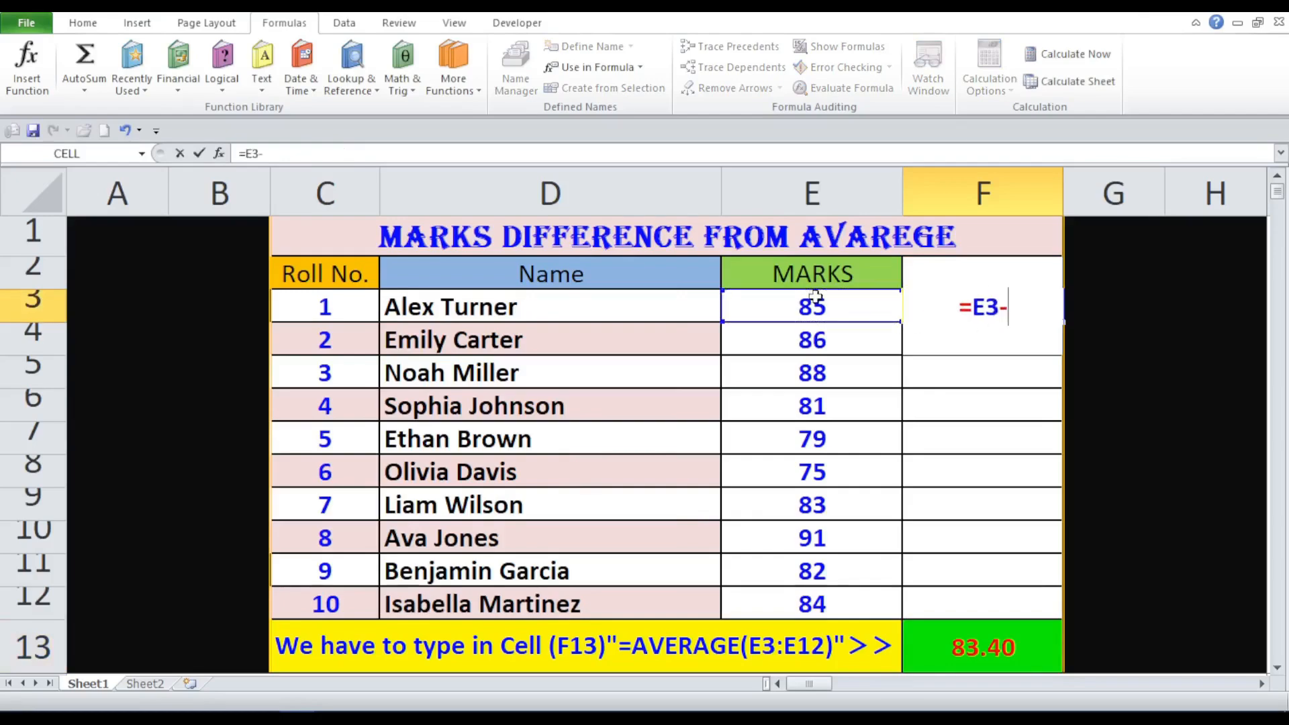
pyautogui.write('Ave')
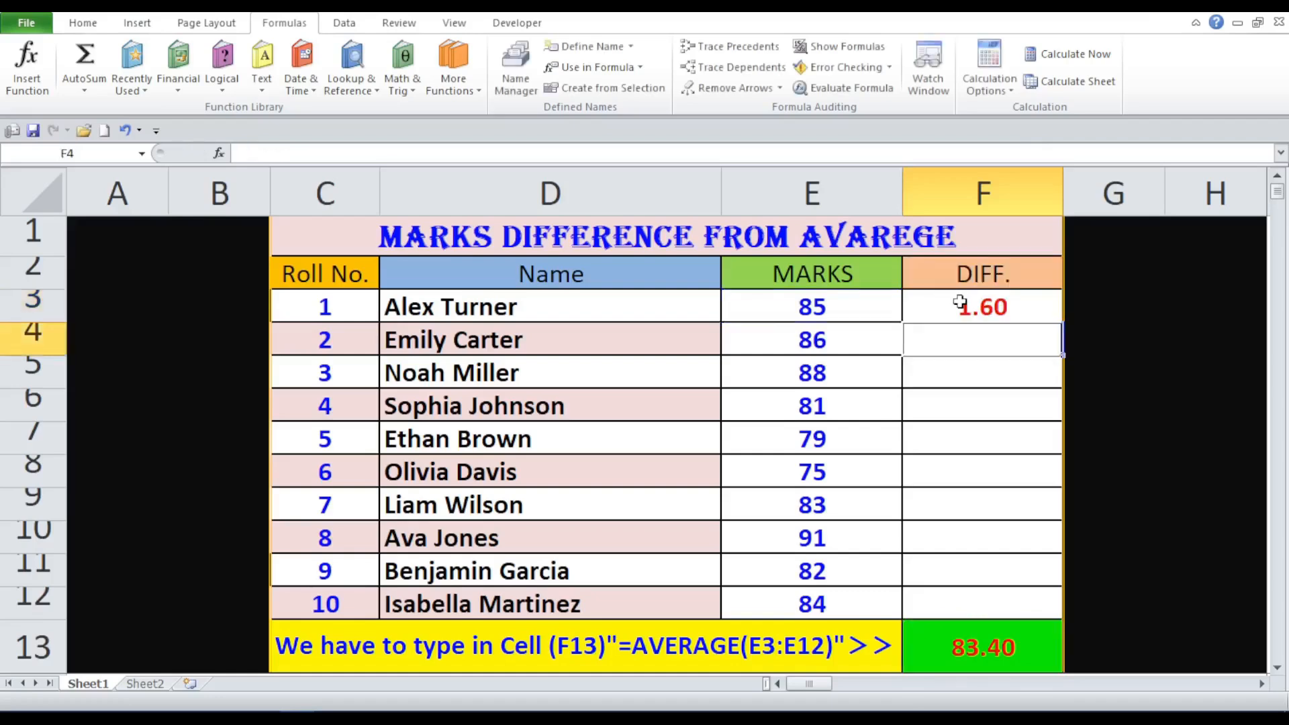
pyautogui.click(1037, 303)
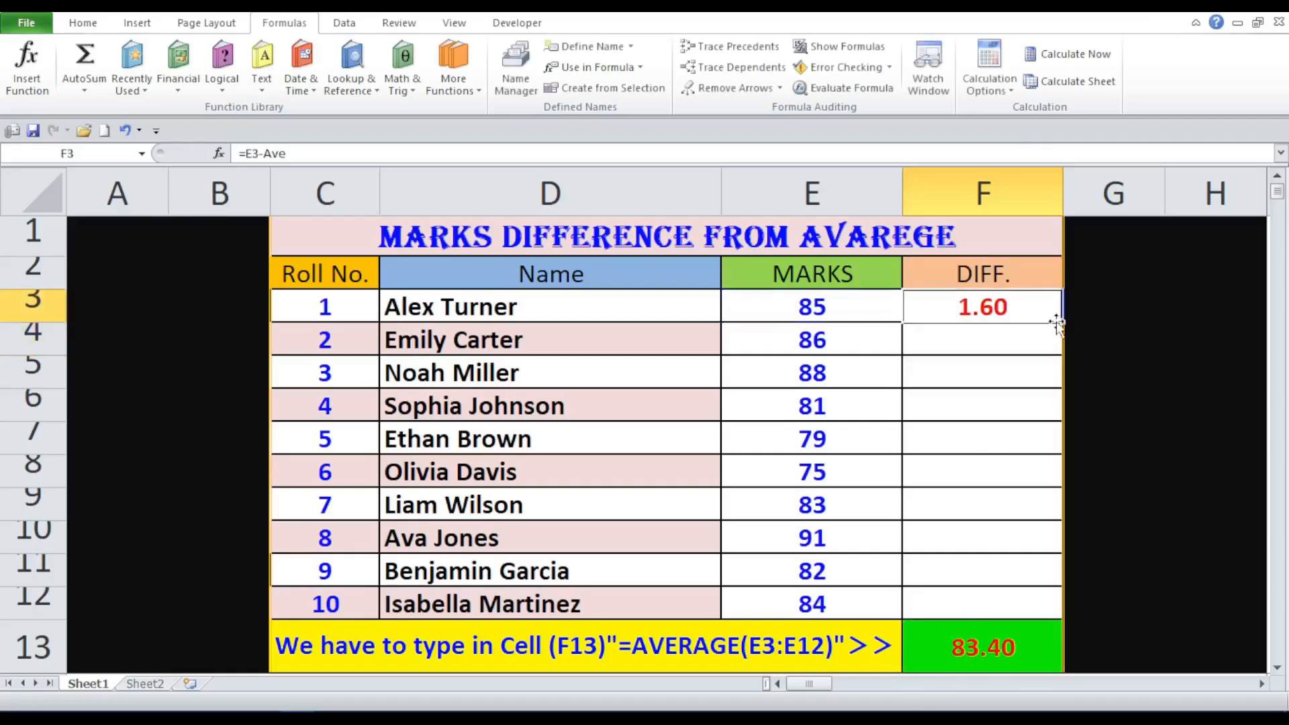
pyautogui.moveTo(1061, 323); pyautogui.dragTo(1054, 611)
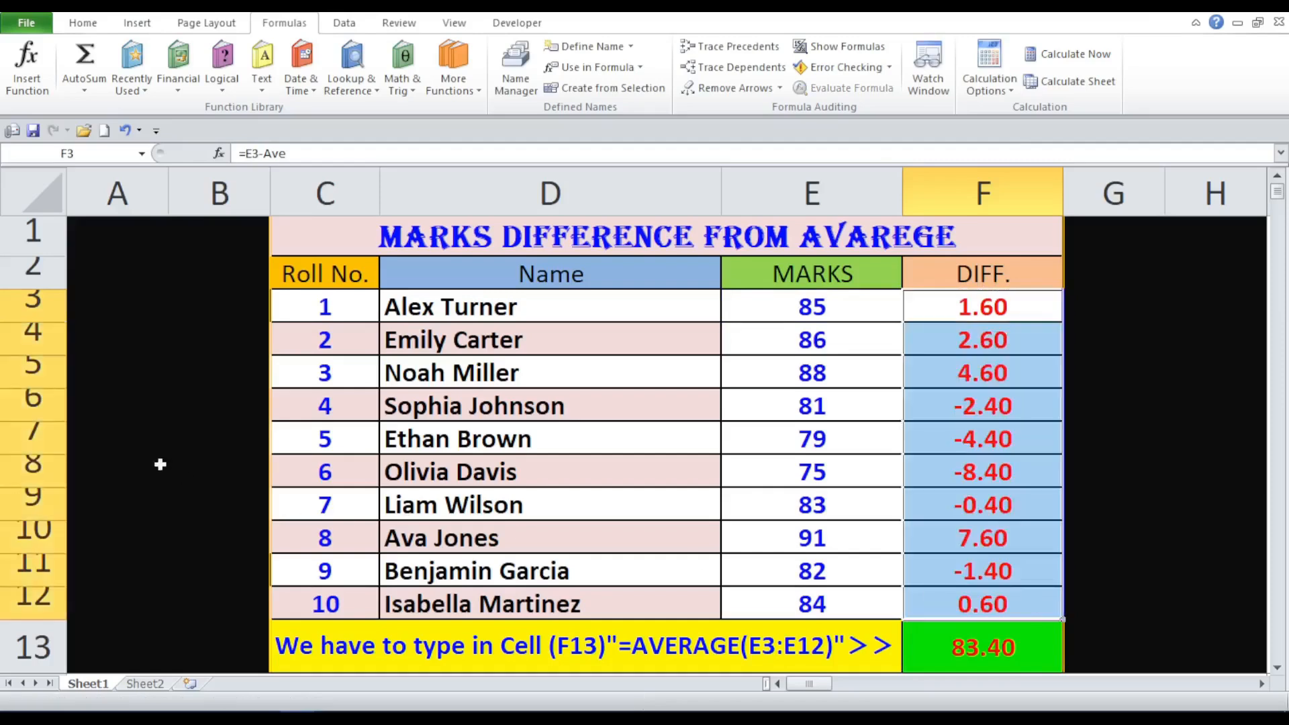
pyautogui.click(40, 300)
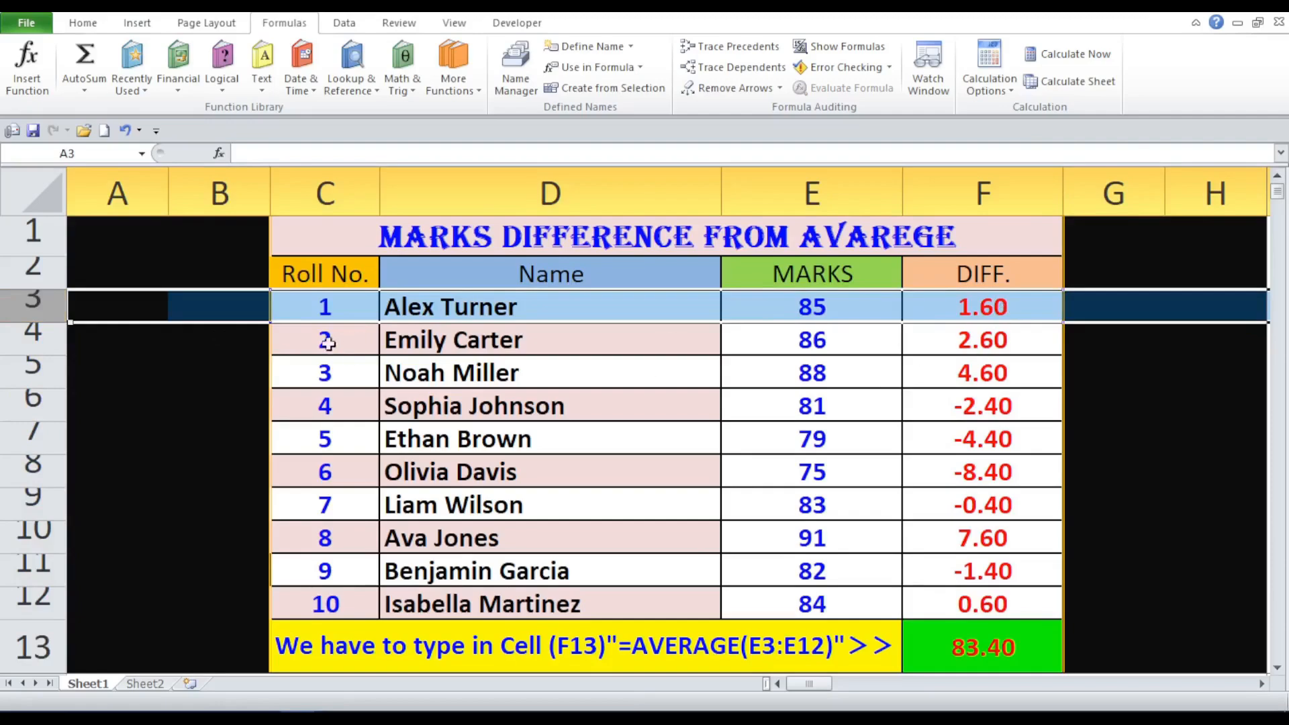
pyautogui.click(49, 337)
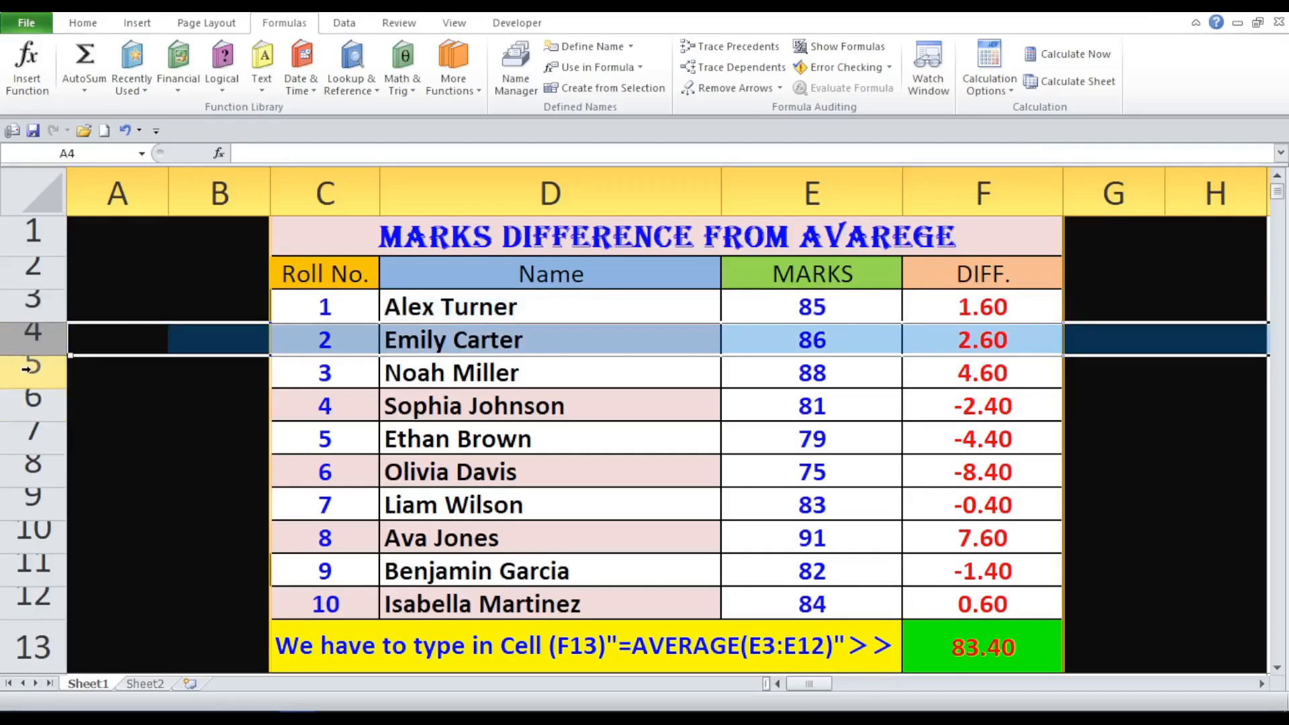
pyautogui.click(28, 368)
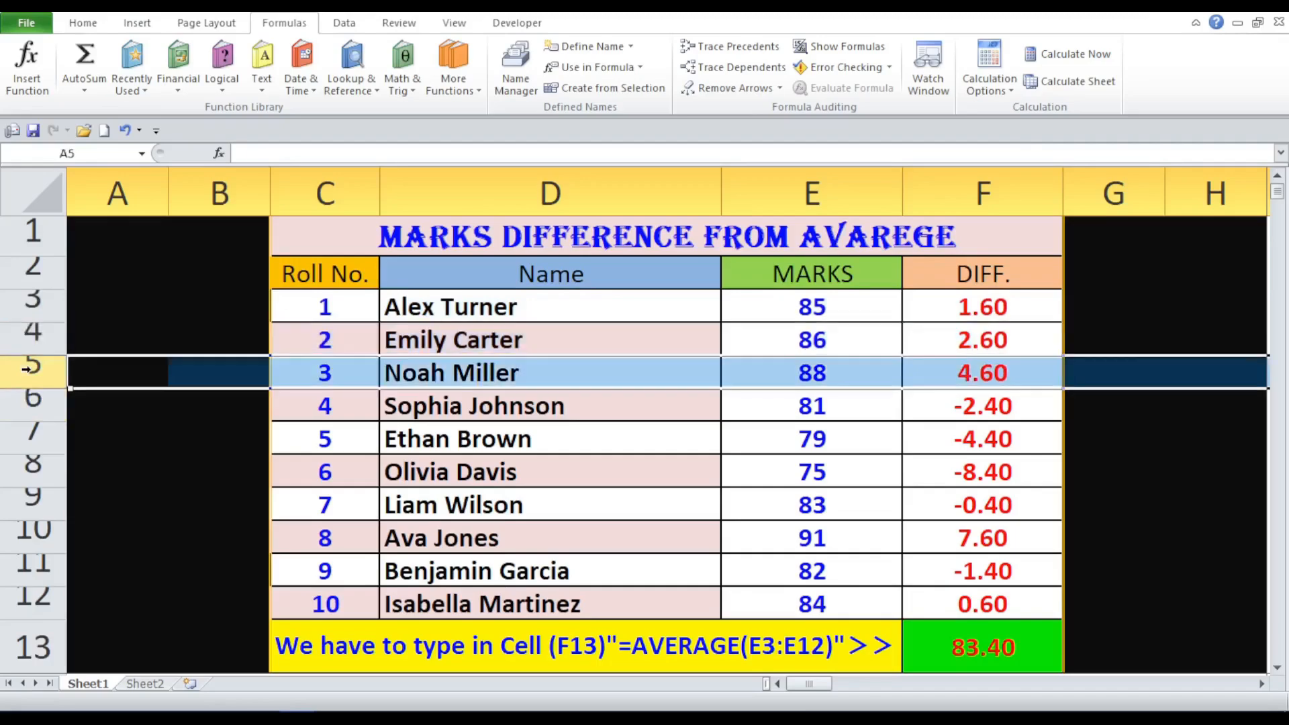
pyautogui.click(964, 360)
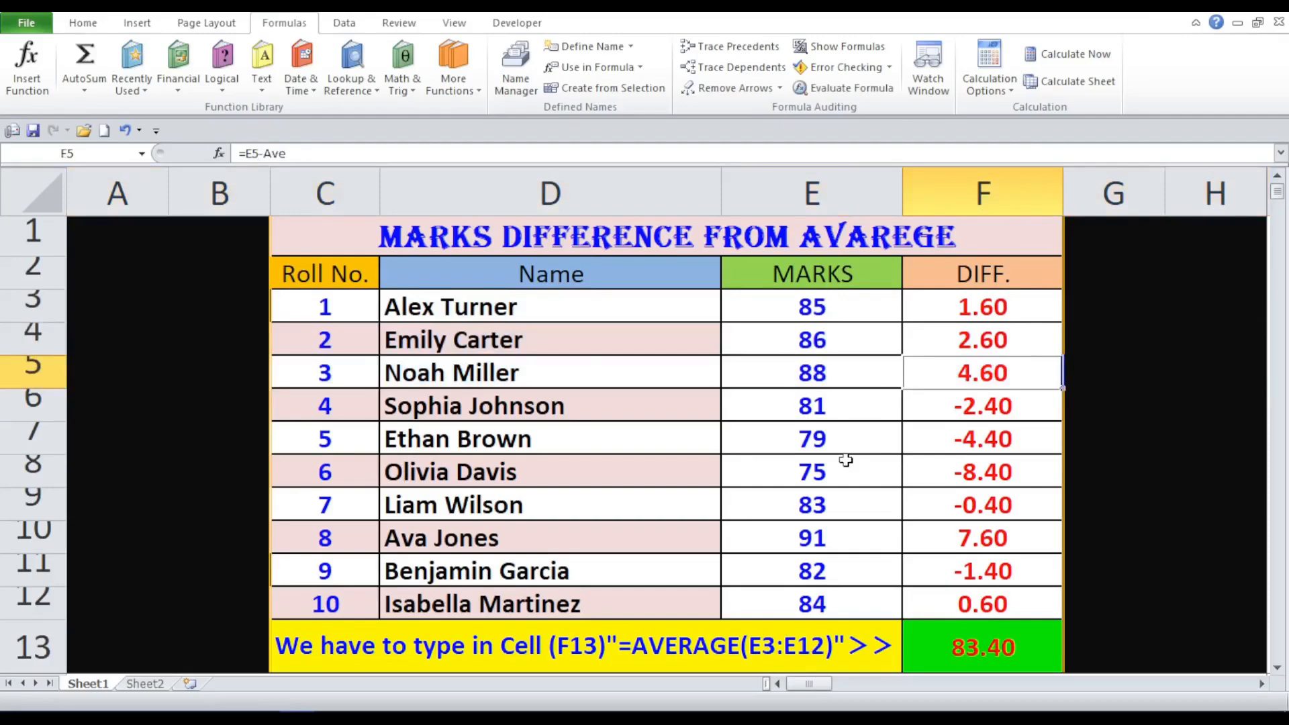
pyautogui.click(839, 408)
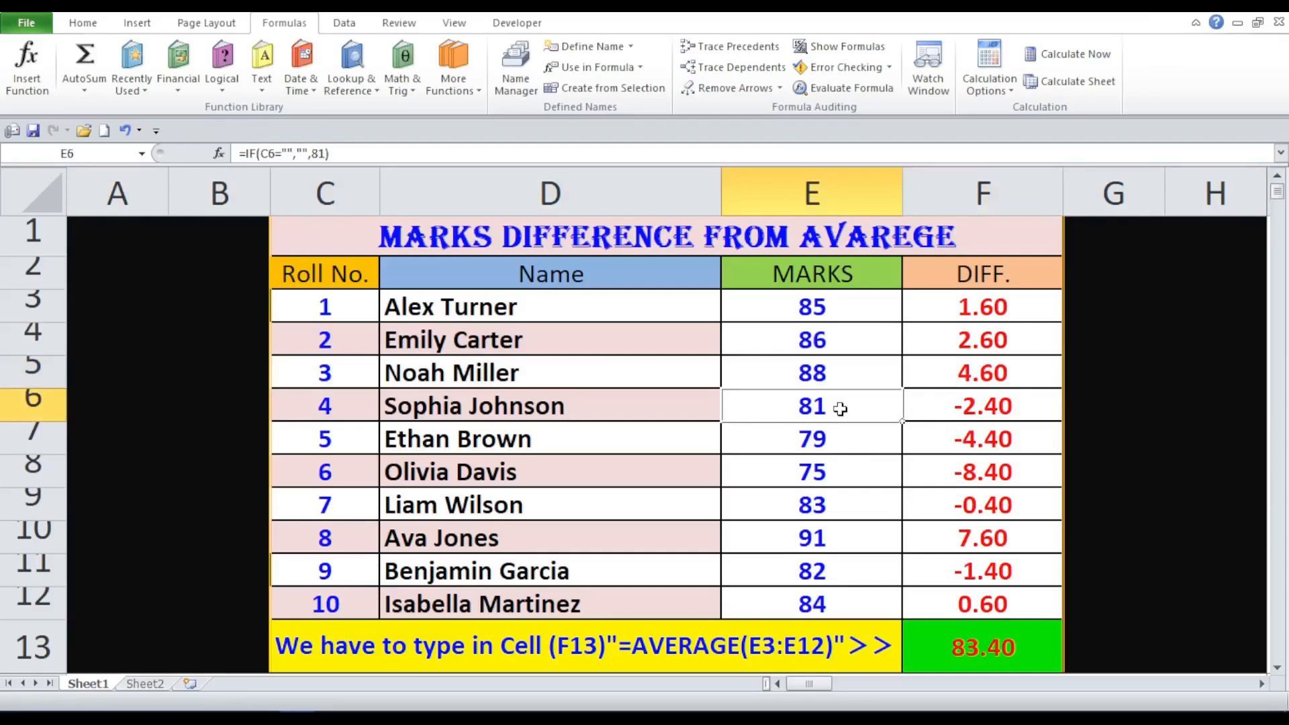
pyautogui.click(945, 403)
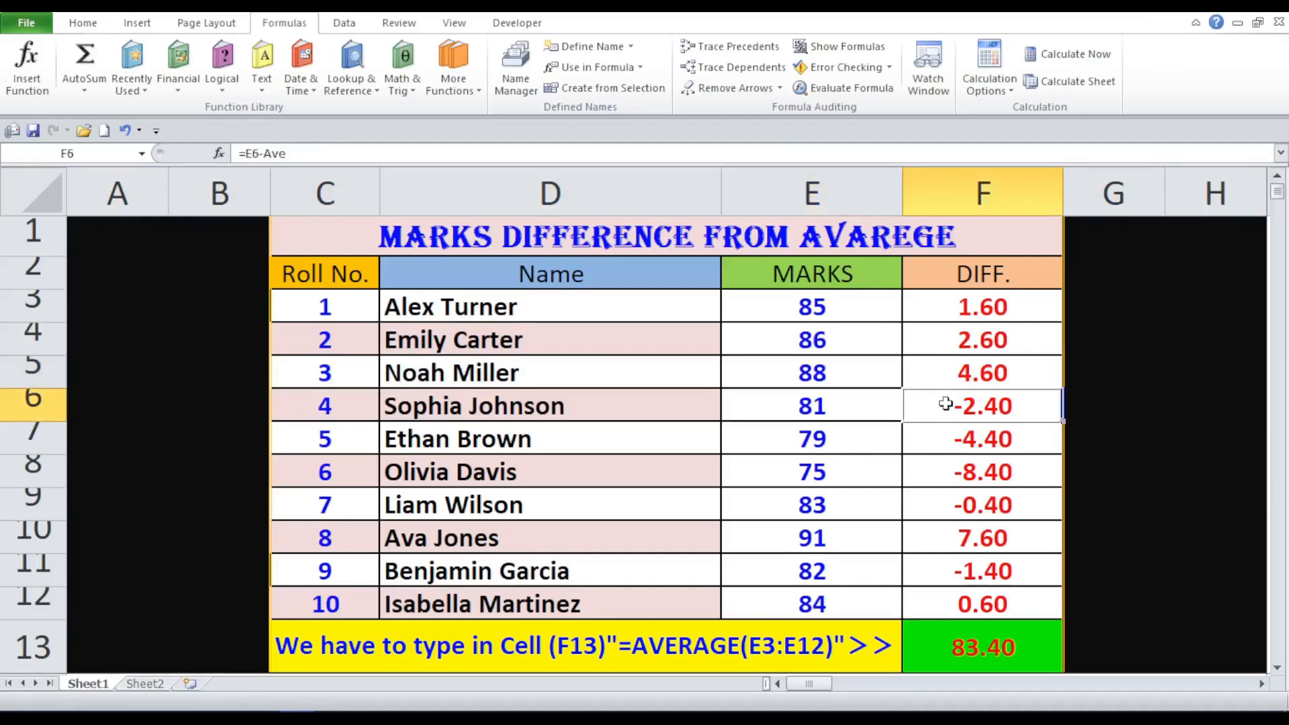
pyautogui.click(817, 436)
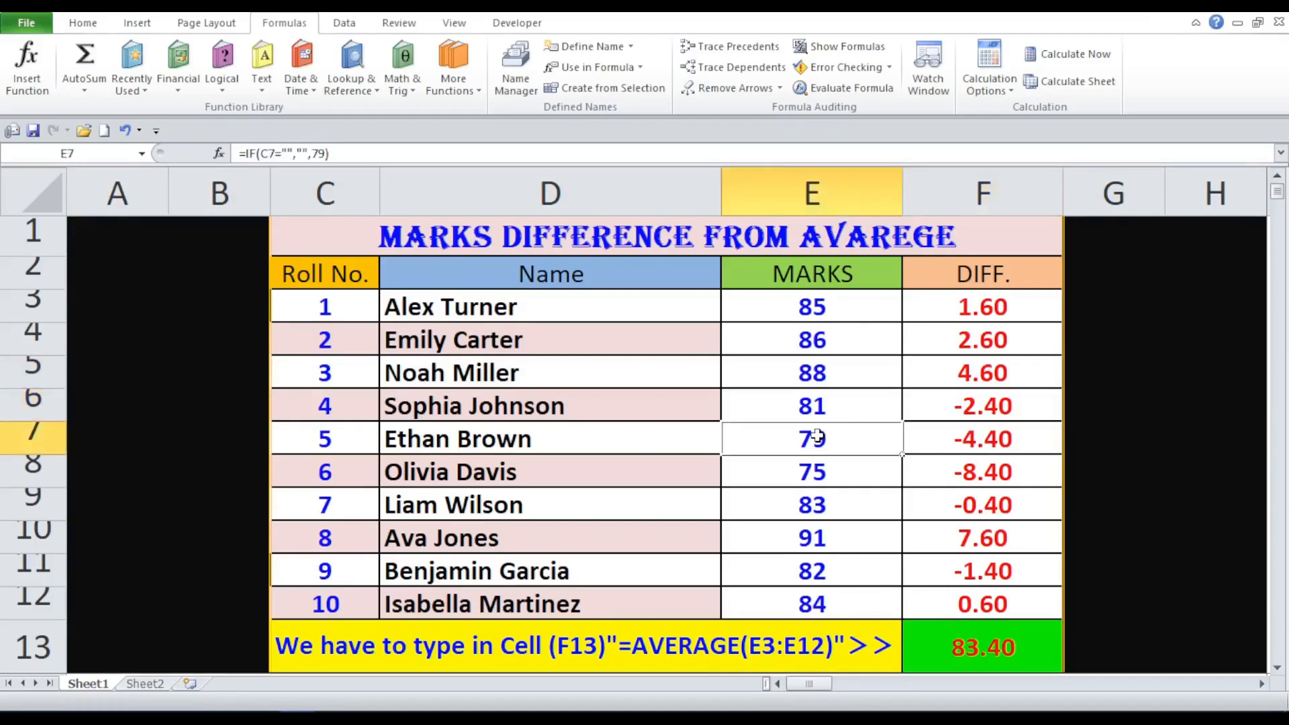
pyautogui.click(952, 436)
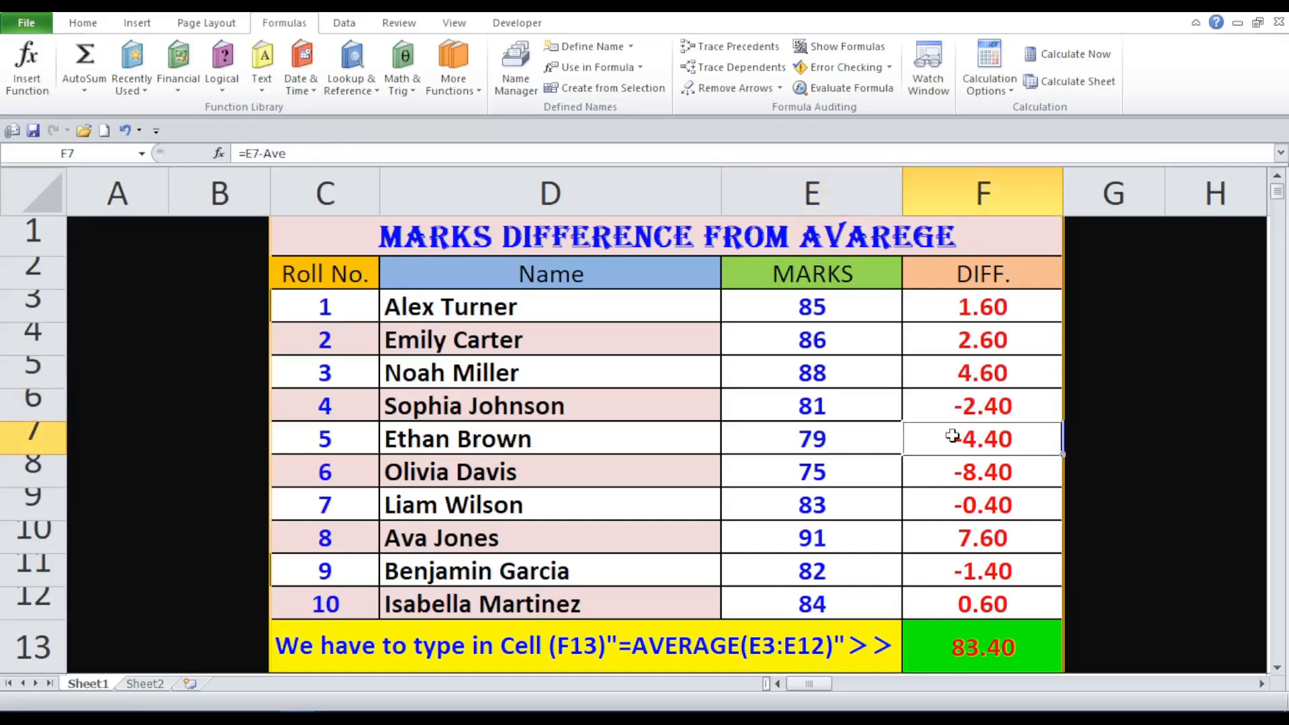
pyautogui.click(854, 483)
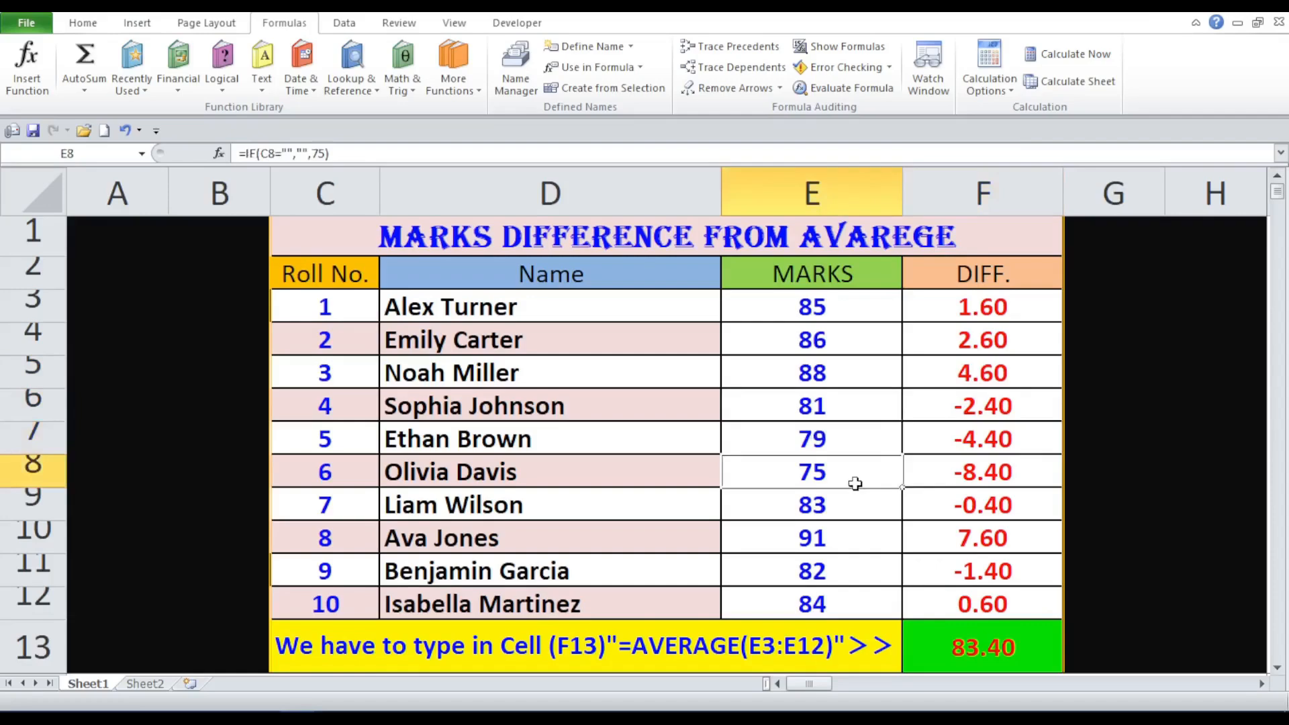
pyautogui.click(938, 474)
pyautogui.click(853, 508)
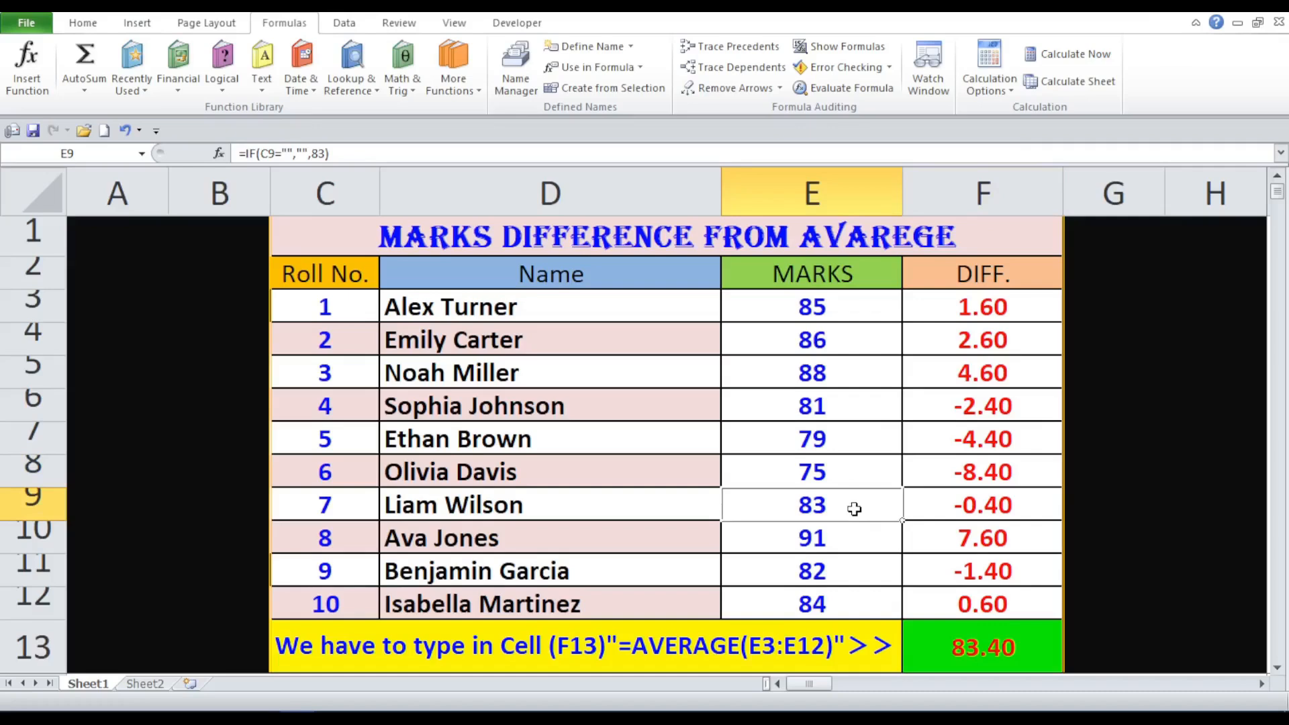
pyautogui.press('Right')
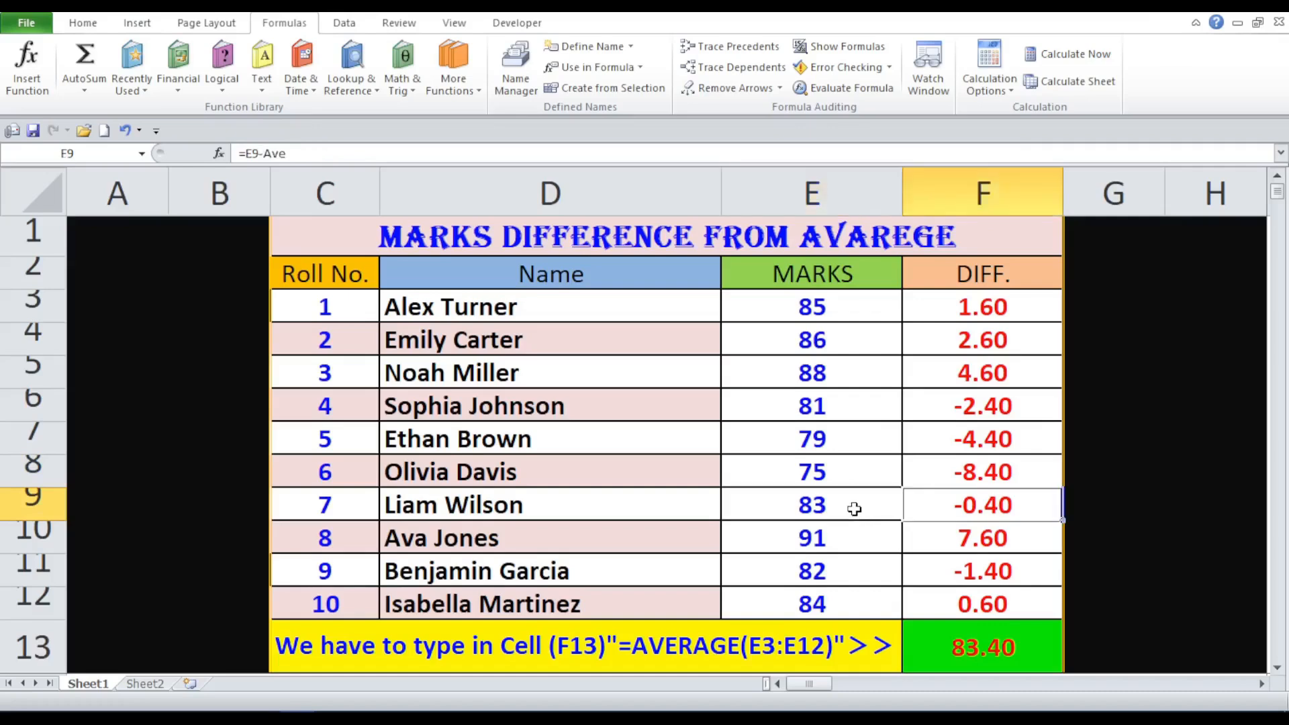
pyautogui.press('Left')
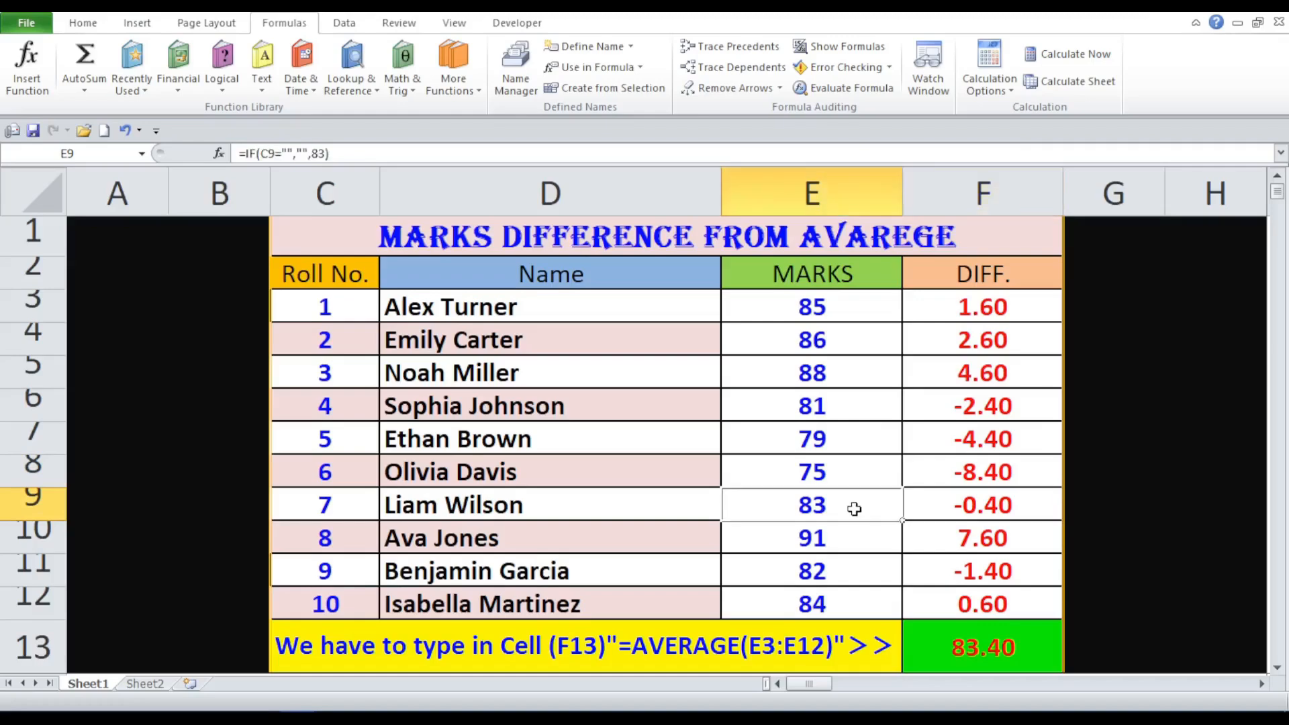
pyautogui.press('Down')
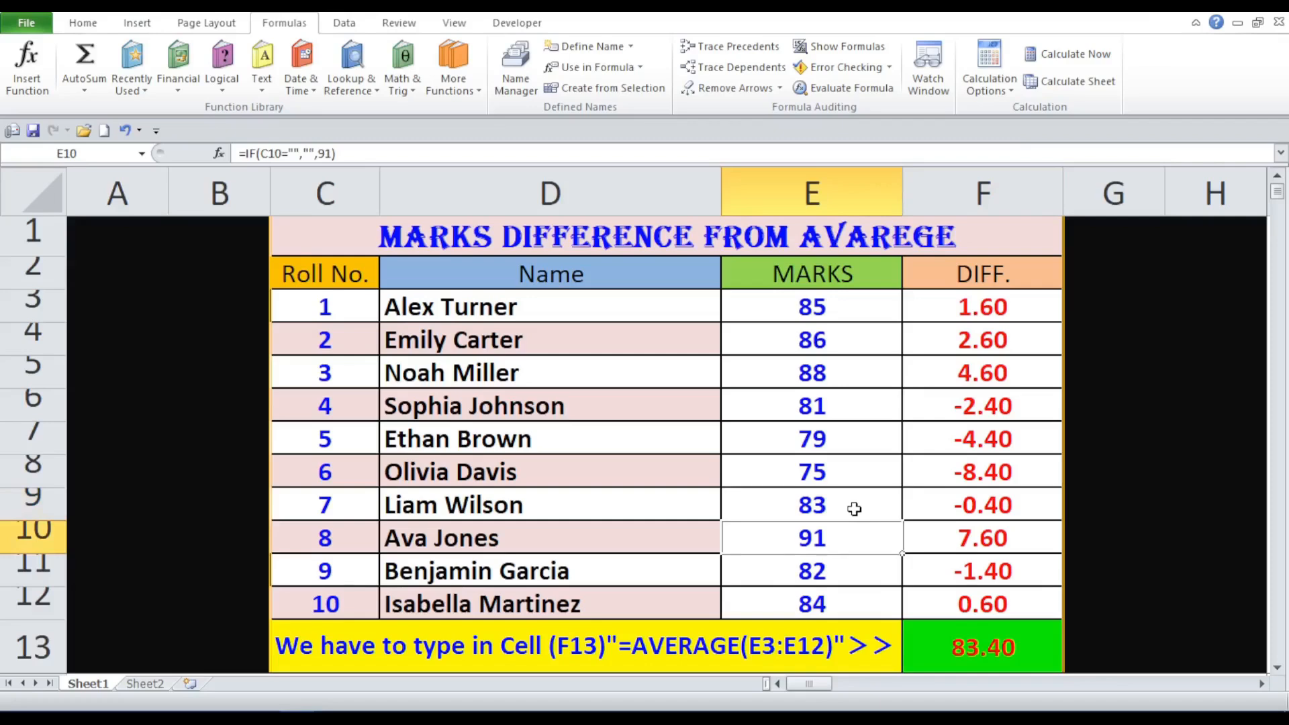
pyautogui.press('Right')
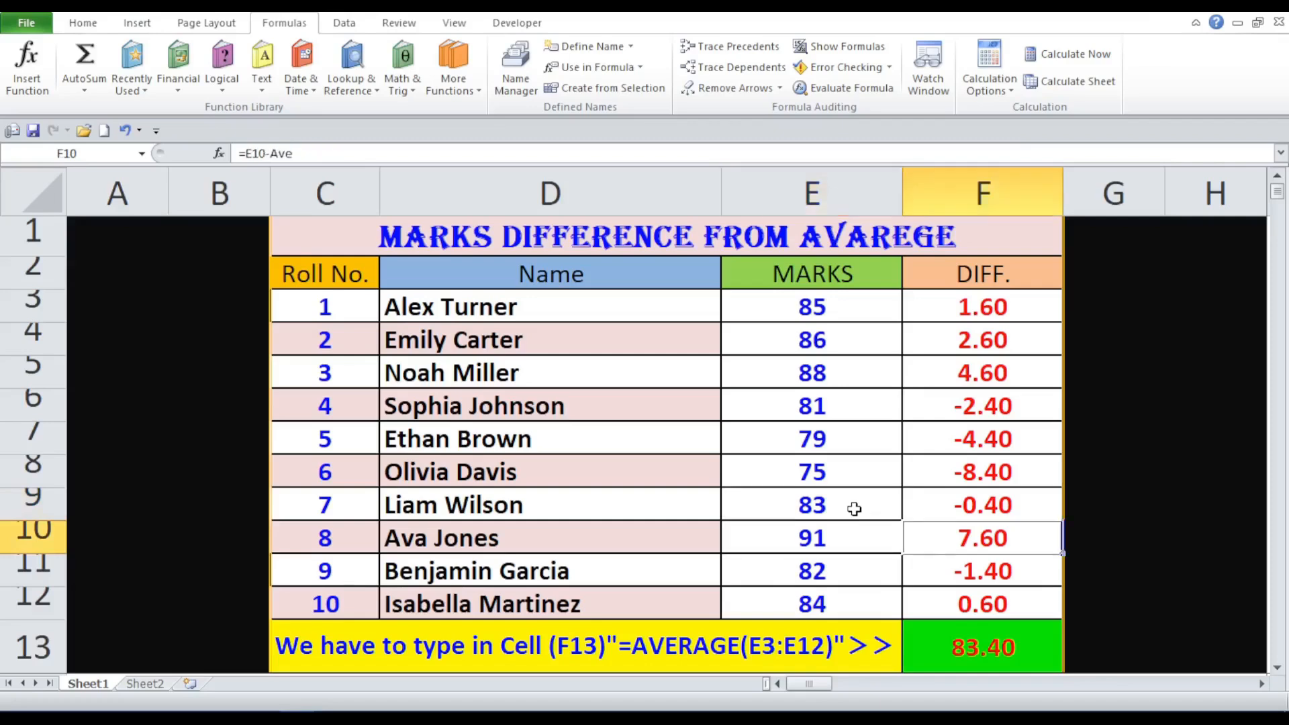
pyautogui.press('Left')
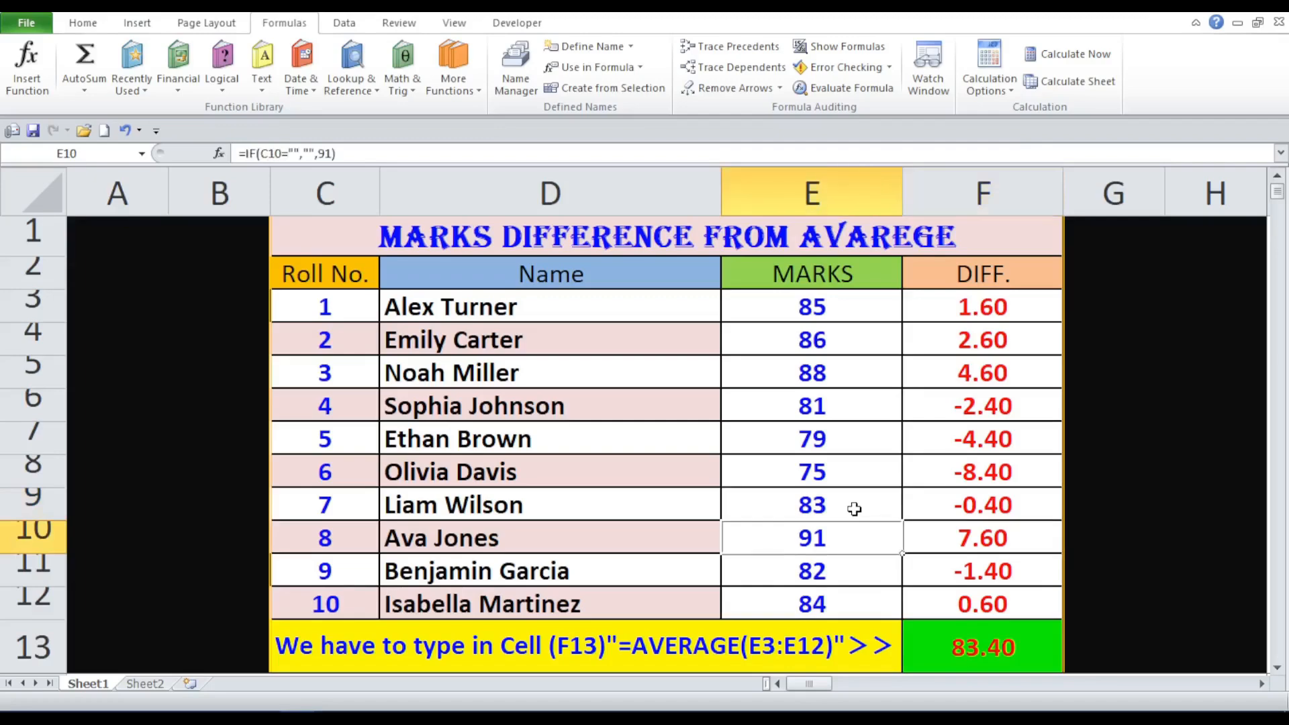
pyautogui.press('Down')
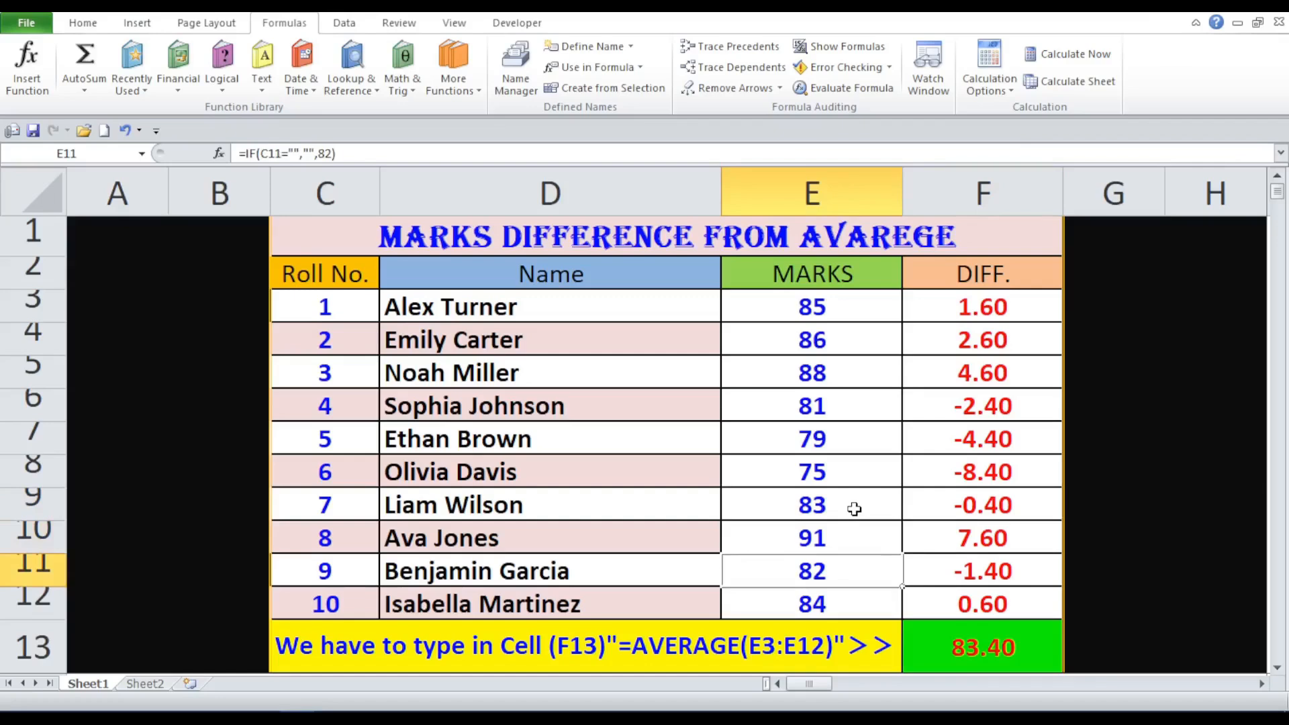
pyautogui.press('Right')
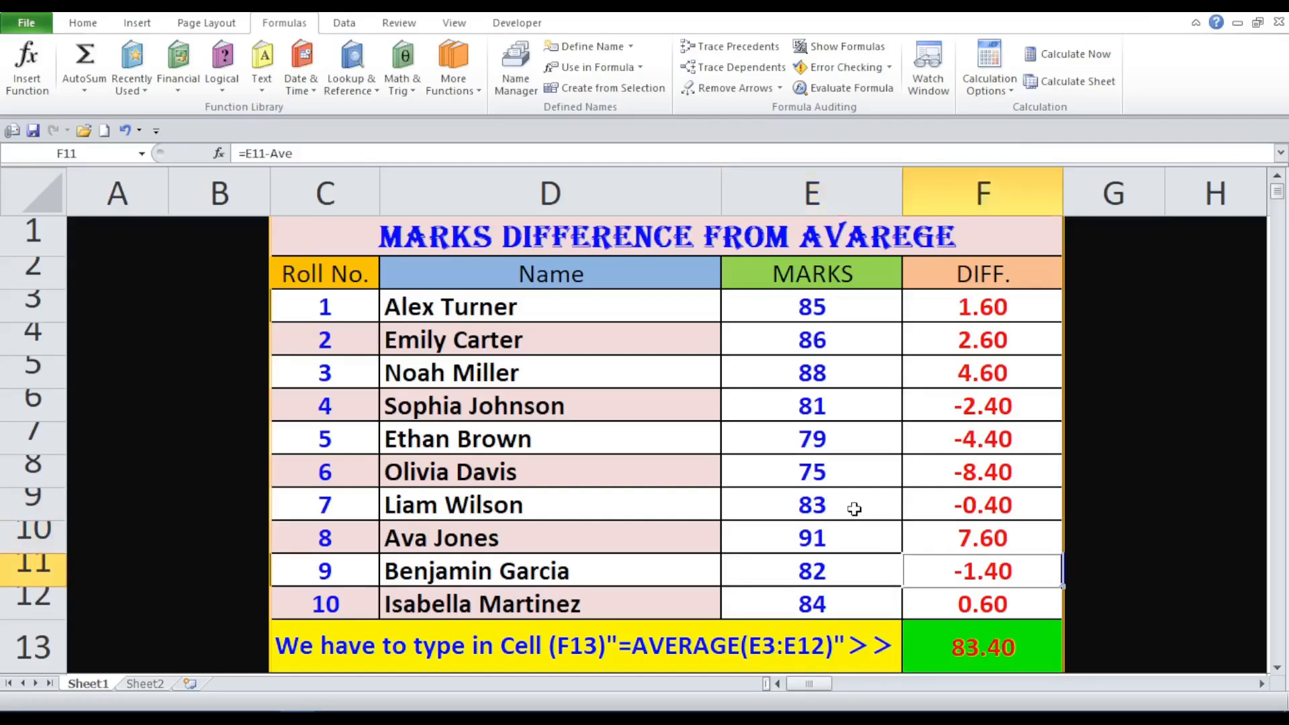
pyautogui.press('Left')
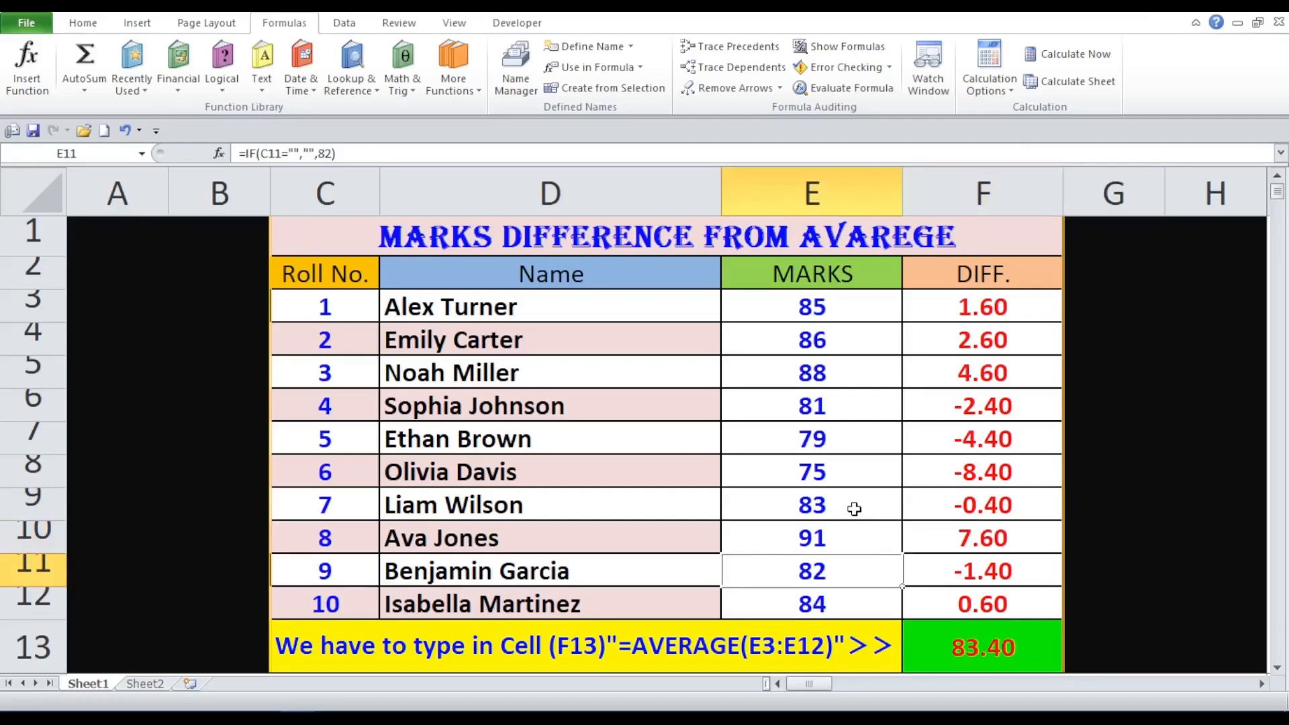
pyautogui.press('Down')
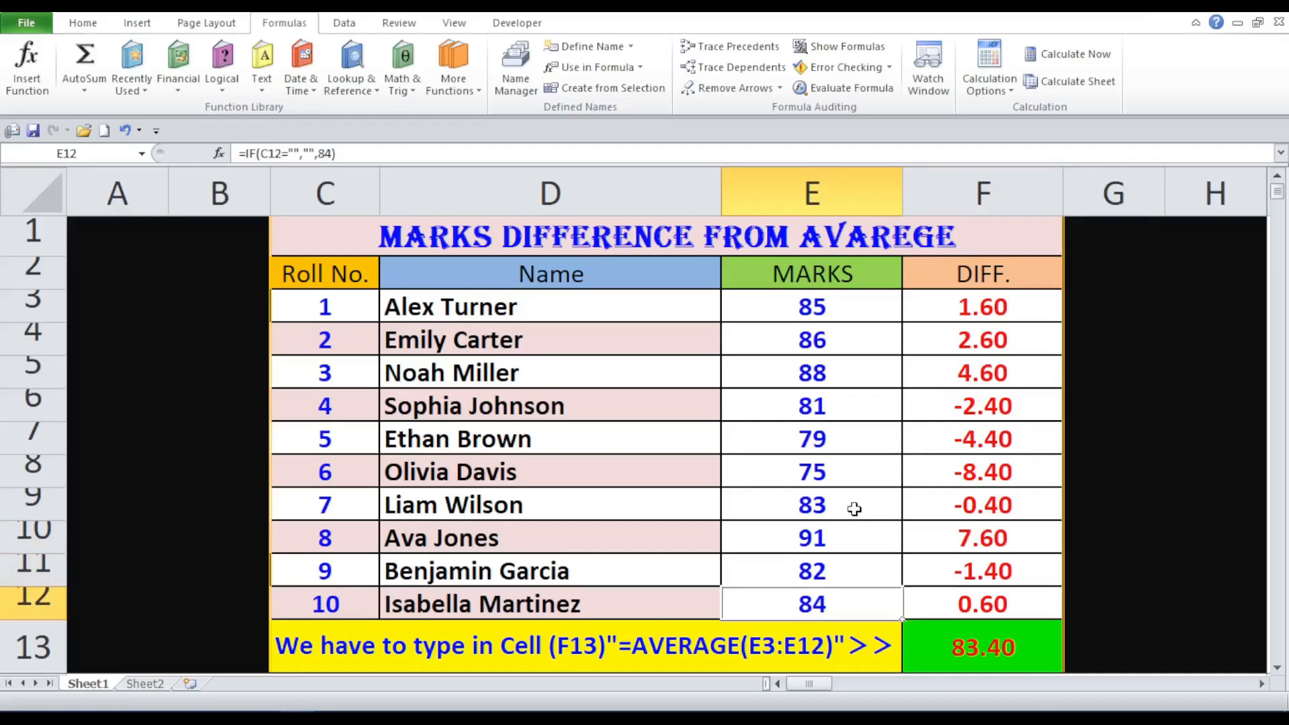
pyautogui.press('Right')
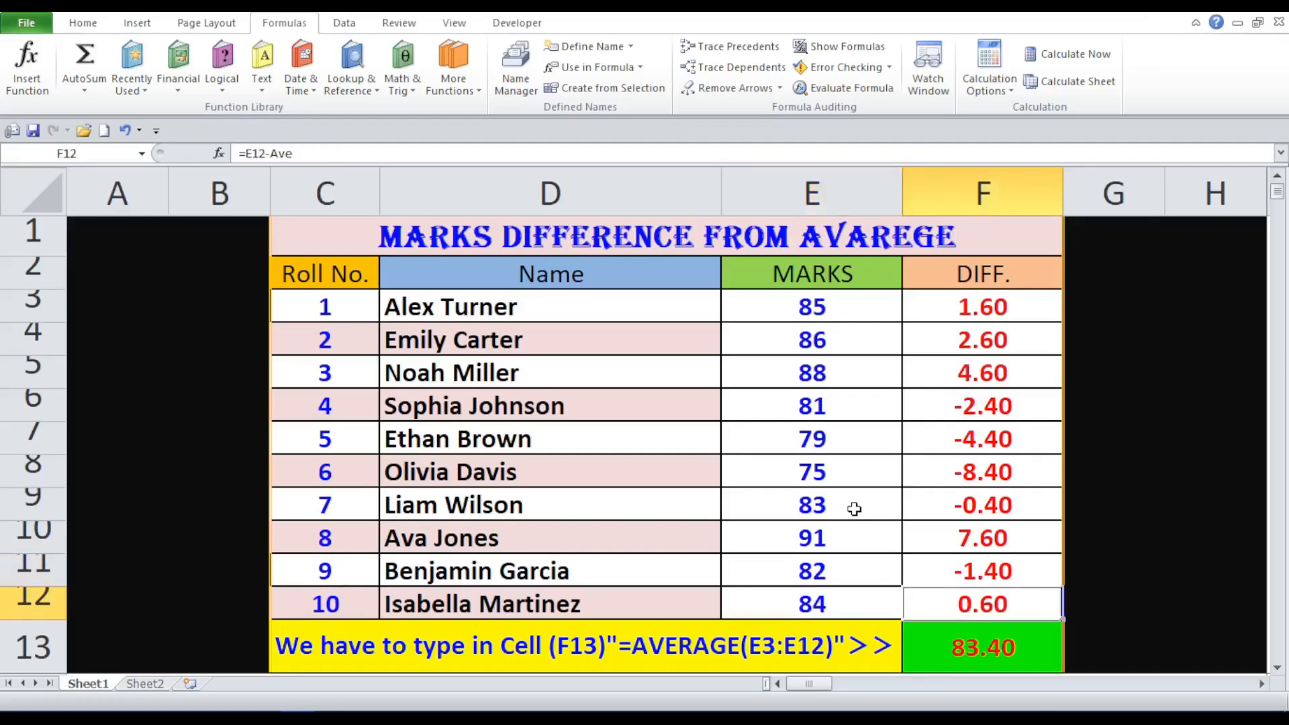